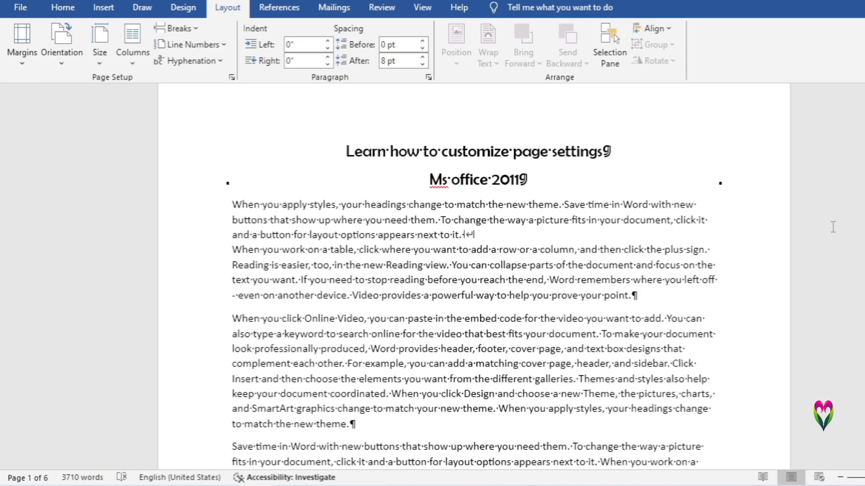
Step: Set the document's paper size to A4
{"action": "scroll", "coordinate": [833, 225], "scroll_direction": "up", "scroll_amount": 1}
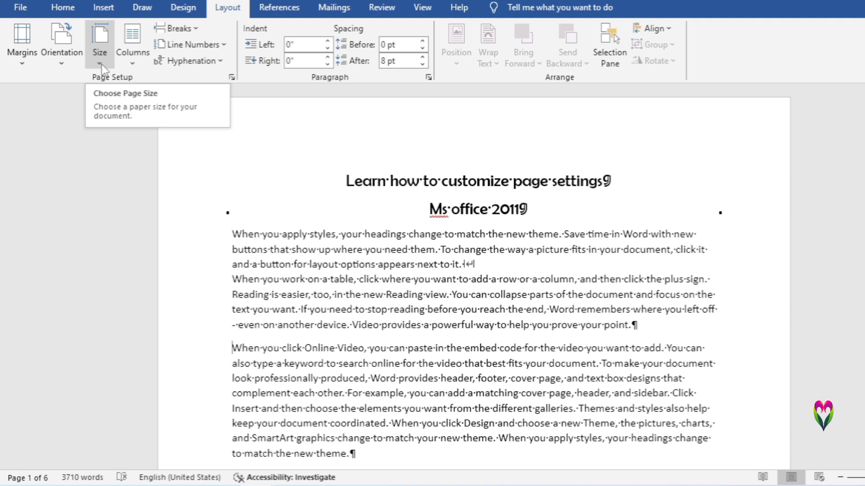
{"action": "left_click", "coordinate": [101, 63]}
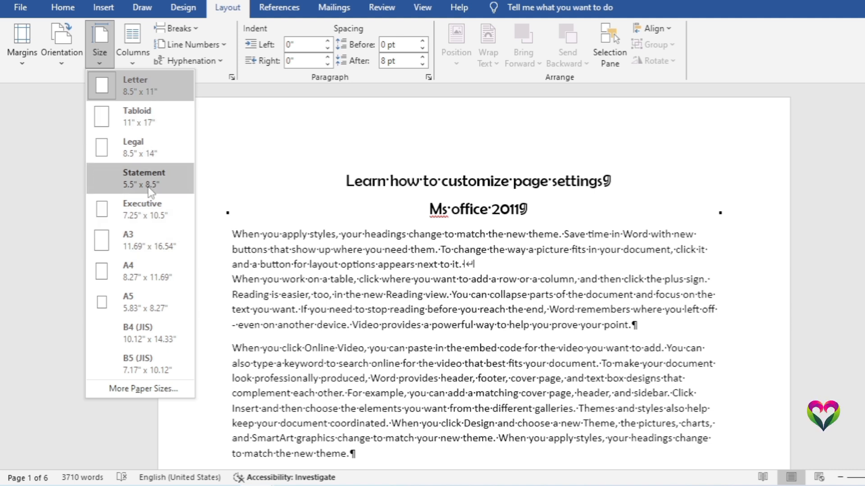
{"action": "left_click", "coordinate": [140, 268]}
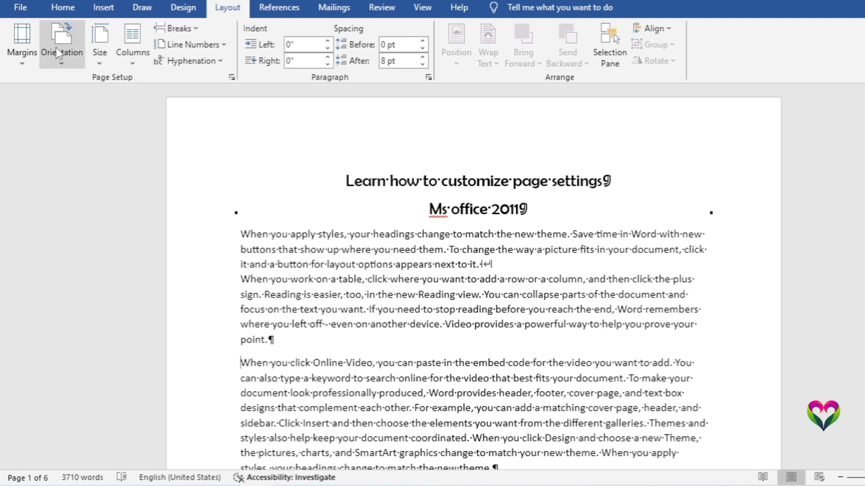
Step: Set the page orientation to Portrait and apply the Narrow margins preset
{"action": "left_click", "coordinate": [55, 62]}
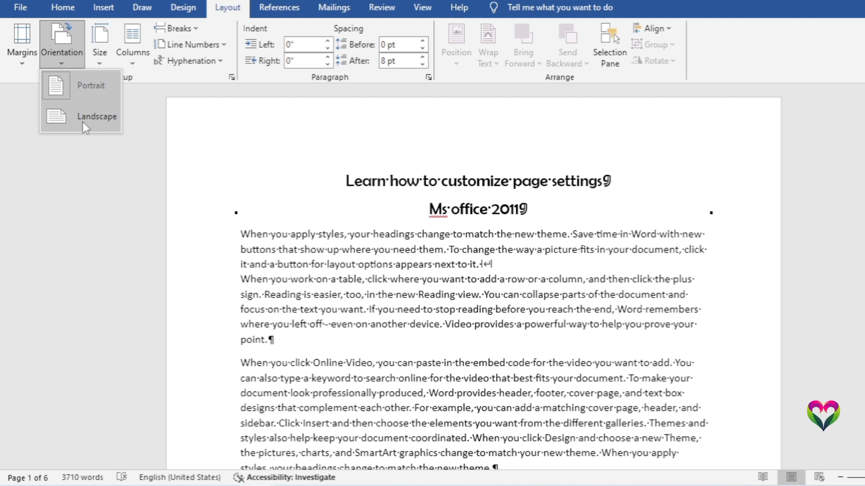
{"action": "left_click", "coordinate": [81, 89]}
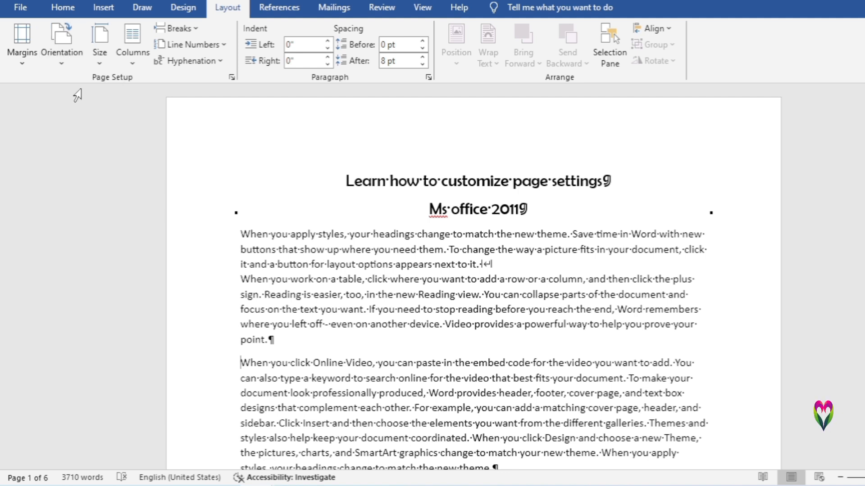
{"action": "left_click", "coordinate": [14, 64]}
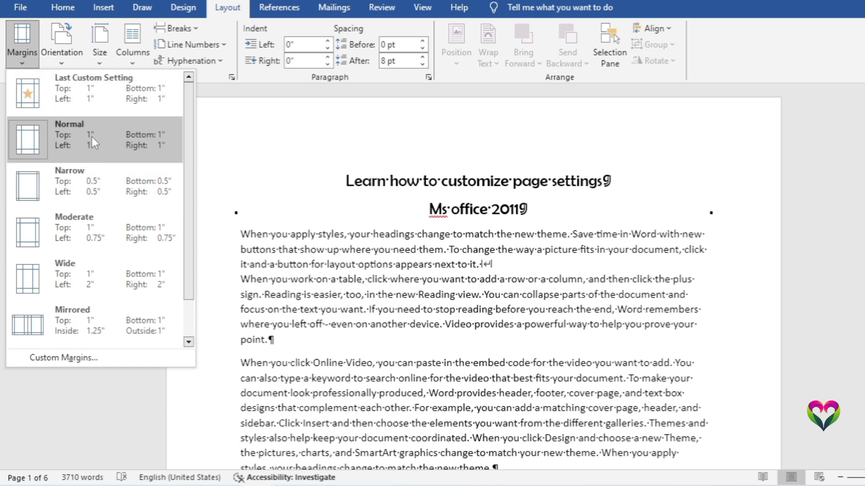
{"action": "left_click", "coordinate": [75, 200]}
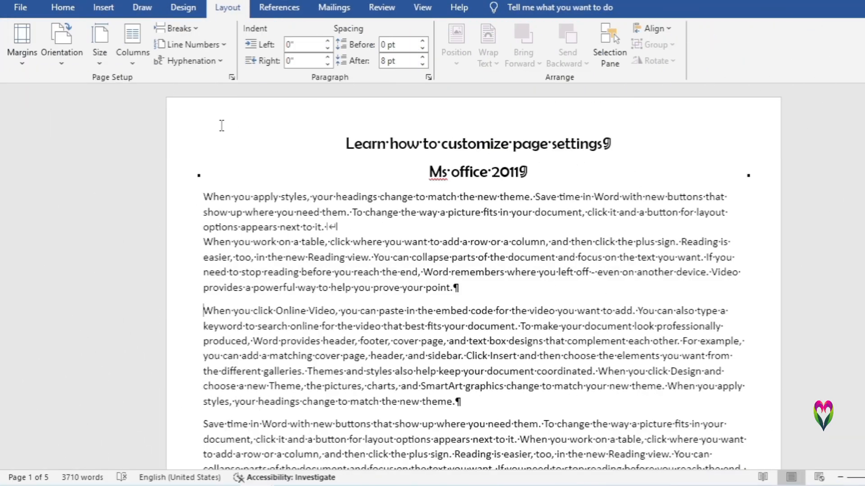
Step: Try the two-column and three-column presets on the document, and return the text to one column
{"action": "left_click", "coordinate": [140, 61]}
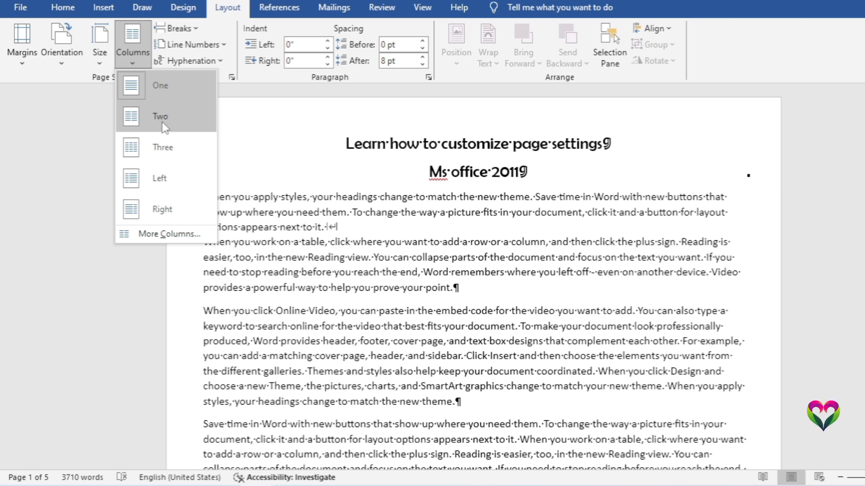
{"action": "left_click", "coordinate": [161, 121]}
{"action": "left_click", "coordinate": [132, 63]}
{"action": "left_click", "coordinate": [151, 156]}
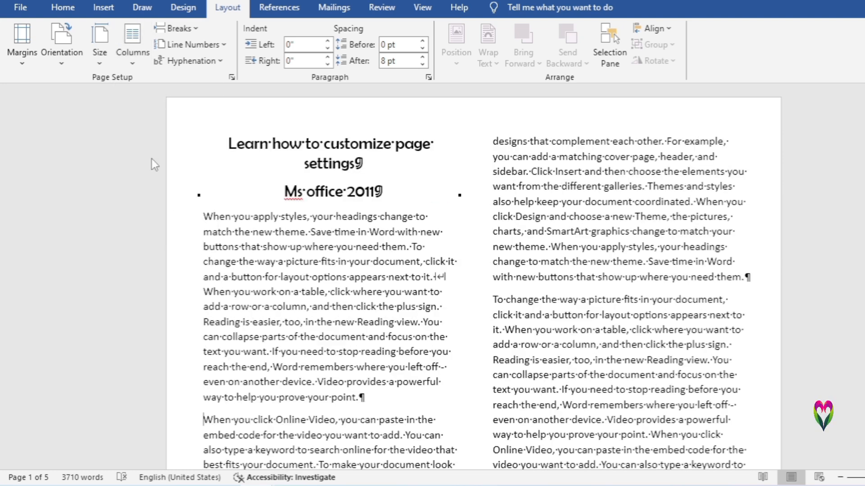
{"action": "left_click", "coordinate": [131, 65]}
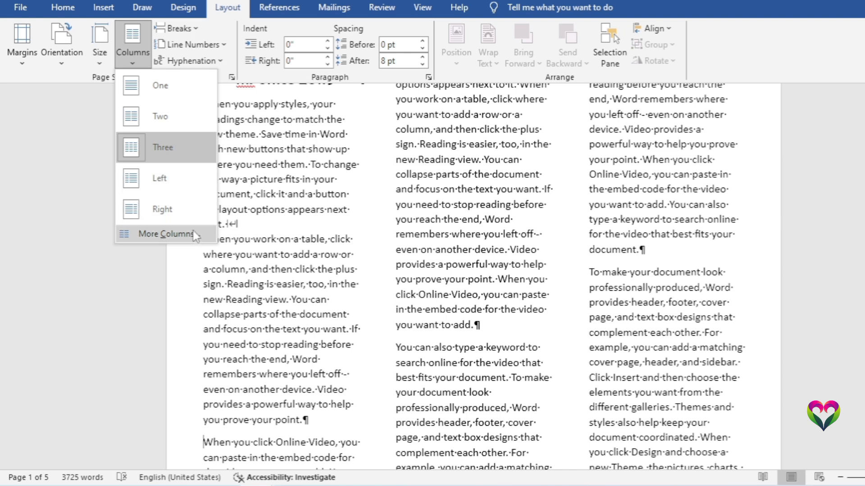
{"action": "left_click", "coordinate": [160, 86]}
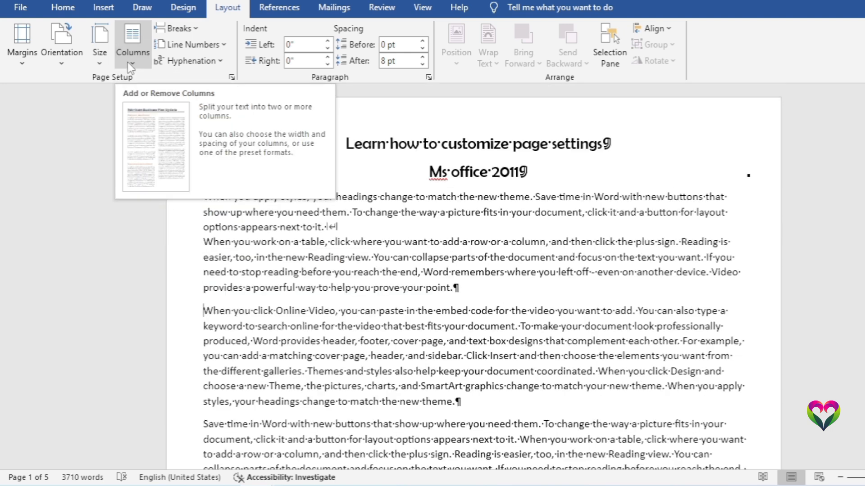
Step: Open the custom column settings, try the Two and Three presets, and raise the number of columns to 8
{"action": "left_click", "coordinate": [128, 63]}
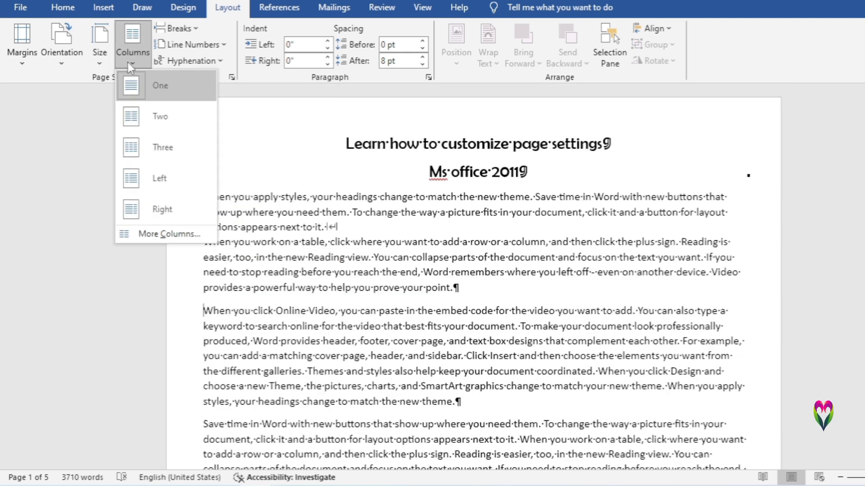
{"action": "left_click", "coordinate": [164, 235]}
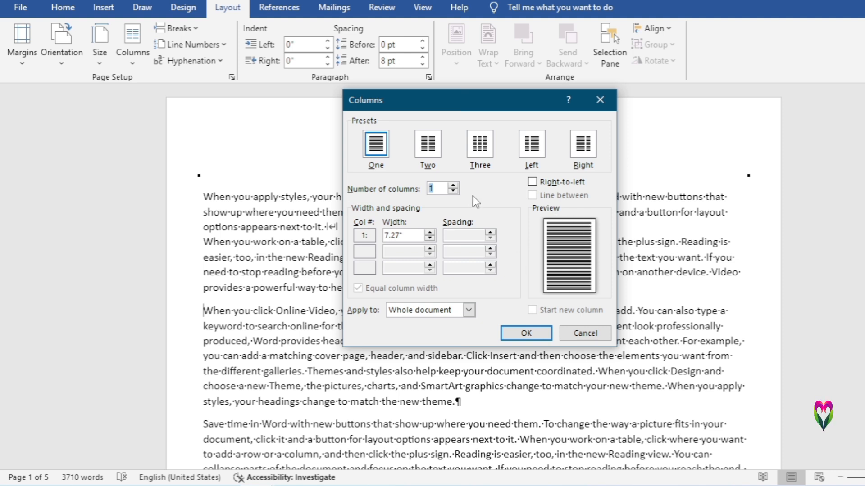
{"action": "left_click", "coordinate": [436, 152]}
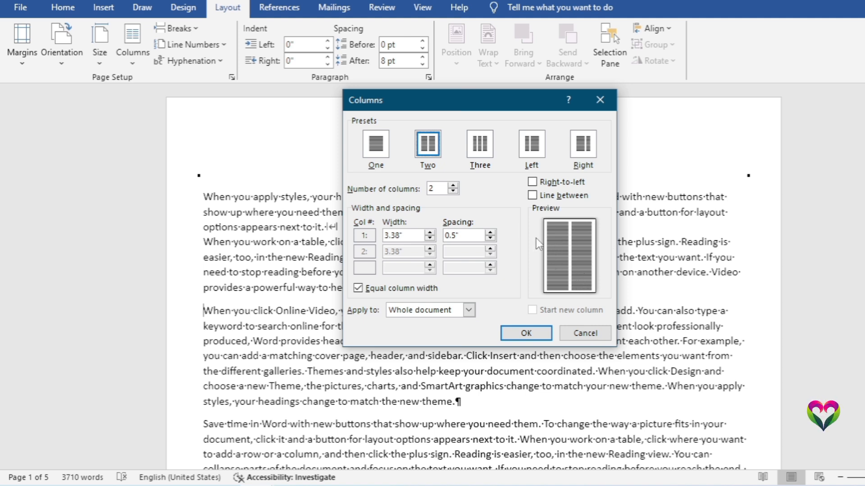
{"action": "left_click", "coordinate": [486, 155]}
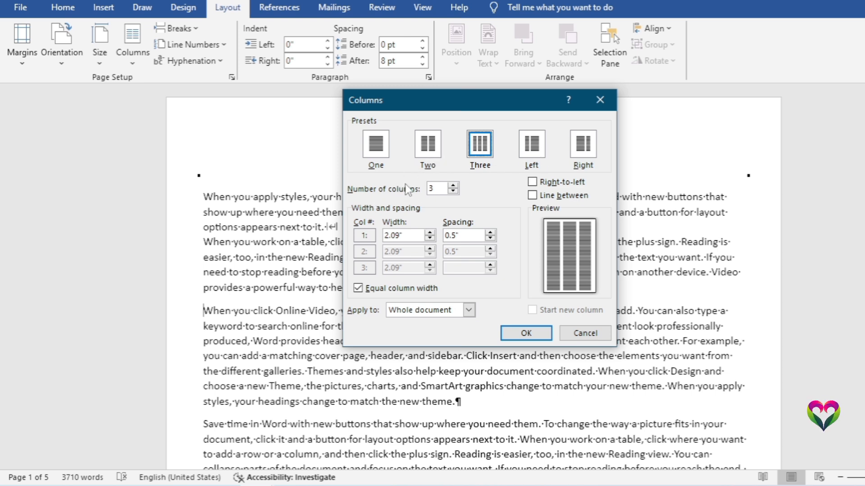
{"action": "left_click", "coordinate": [453, 186]}
{"action": "left_click", "coordinate": [453, 186]}
{"action": "left_click", "coordinate": [453, 185]}
{"action": "left_click", "coordinate": [453, 185]}
{"action": "left_click", "coordinate": [453, 186]}
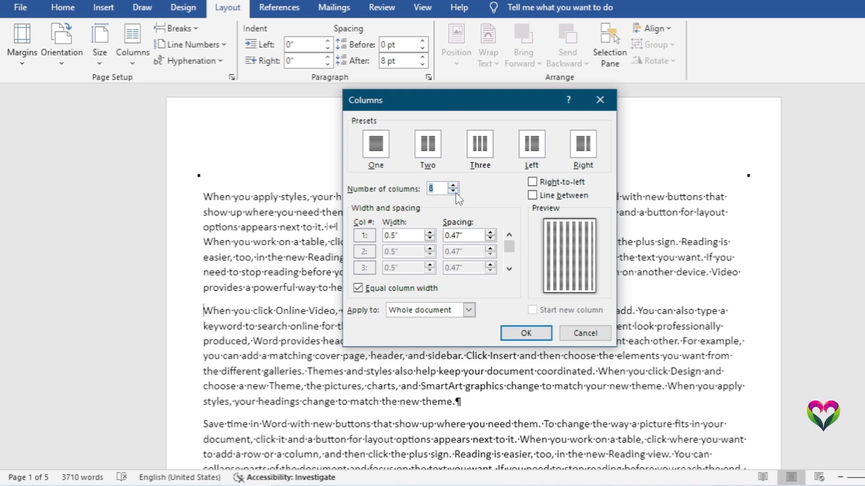
Step: Lower the number of columns to 2 and select the Two preset
{"action": "left_click", "coordinate": [453, 191]}
{"action": "left_click", "coordinate": [454, 192]}
{"action": "left_click", "coordinate": [454, 192]}
{"action": "left_click", "coordinate": [454, 192]}
{"action": "left_click", "coordinate": [454, 192]}
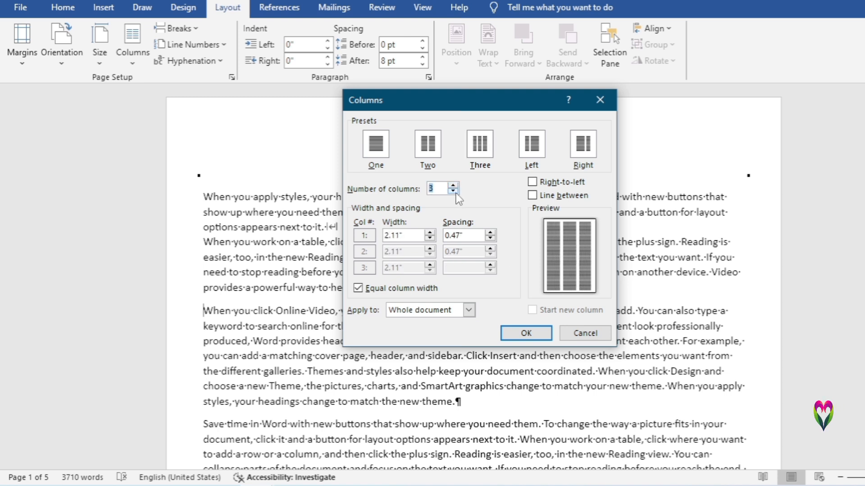
{"action": "left_click", "coordinate": [454, 191]}
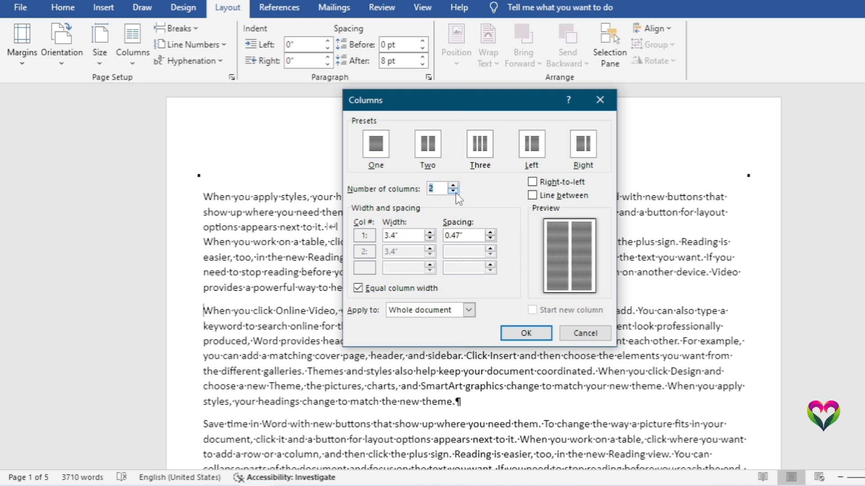
{"action": "left_click", "coordinate": [433, 152]}
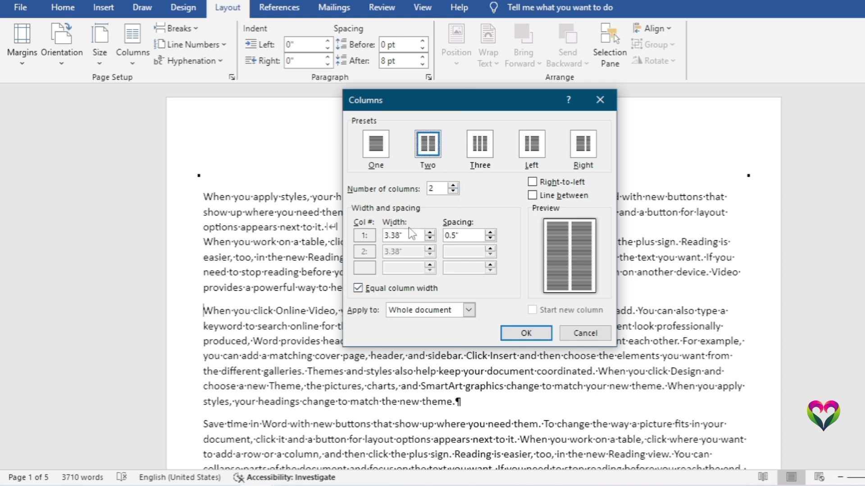
Step: Turn off equal column width and try a first column width of 3.4" with 0.3" spacing
{"action": "left_click", "coordinate": [361, 288]}
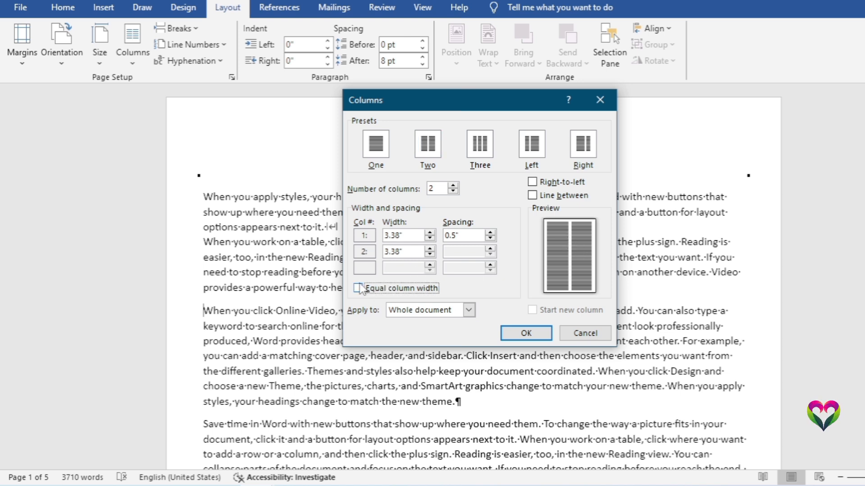
{"action": "left_click", "coordinate": [430, 233]}
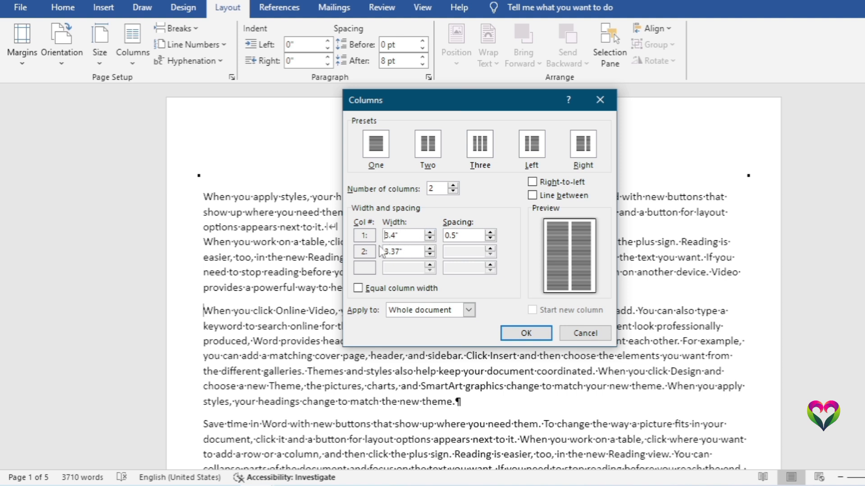
{"action": "left_click", "coordinate": [490, 238]}
{"action": "left_click", "coordinate": [490, 238]}
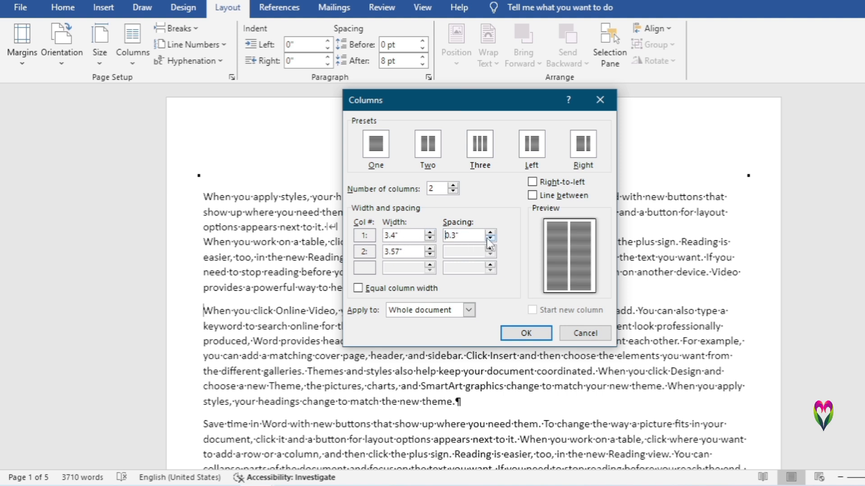
{"action": "left_click", "coordinate": [430, 249]}
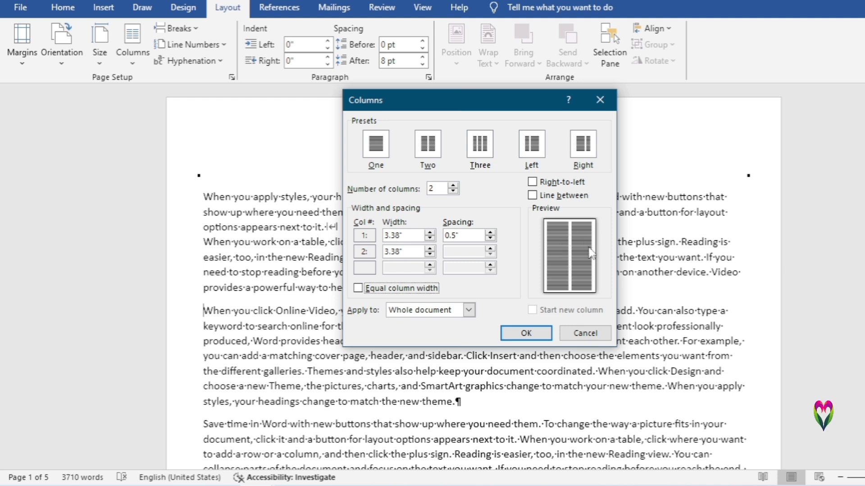
Step: Apply three equal-width columns with a line between them to the whole document, and undo the change
{"action": "left_click", "coordinate": [484, 148]}
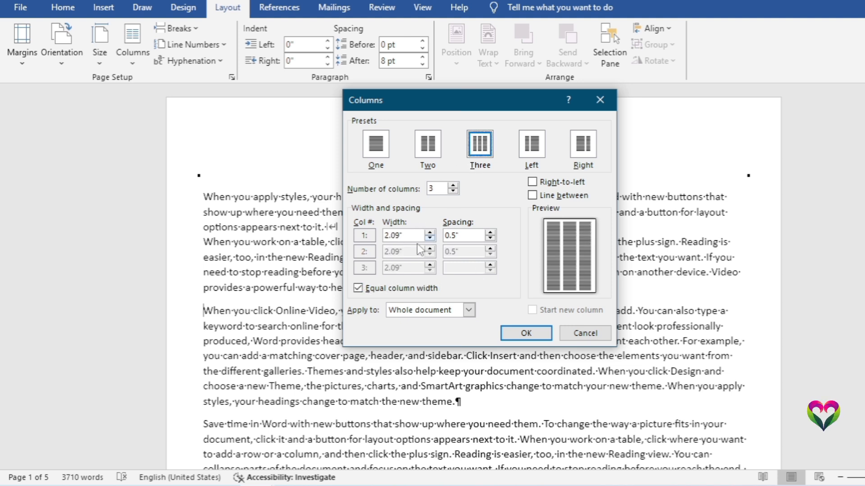
{"action": "left_click", "coordinate": [360, 290]}
{"action": "left_click", "coordinate": [360, 290]}
{"action": "left_click", "coordinate": [533, 195]}
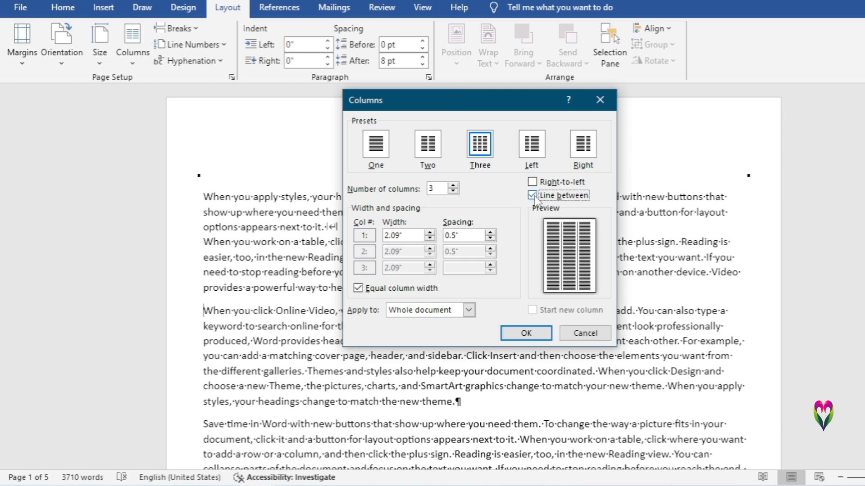
{"action": "left_click", "coordinate": [536, 332]}
{"action": "scroll", "coordinate": [530, 227], "scroll_direction": "up", "scroll_amount": 3}
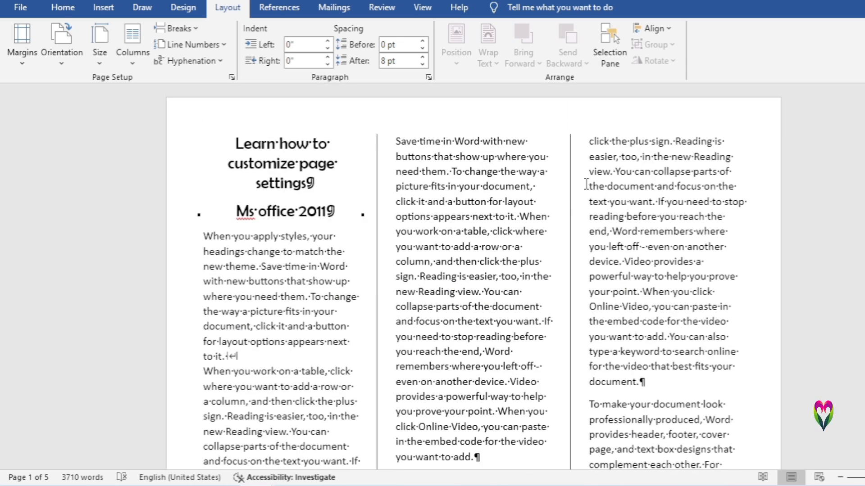
{"action": "key", "text": "ctrl+z"}
Step: Apply the Two columns preset to the whole document through the custom column settings, and undo it
{"action": "left_click", "coordinate": [135, 69]}
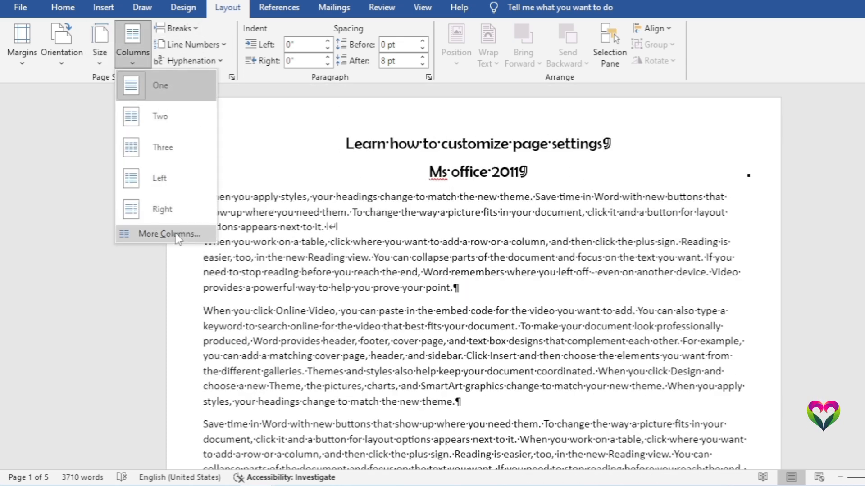
{"action": "left_click", "coordinate": [140, 234]}
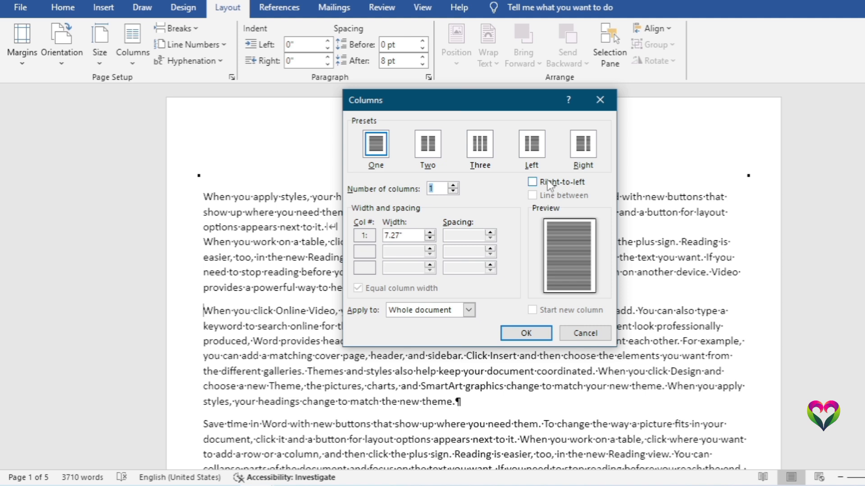
{"action": "left_click", "coordinate": [532, 182]}
{"action": "left_click", "coordinate": [427, 145]}
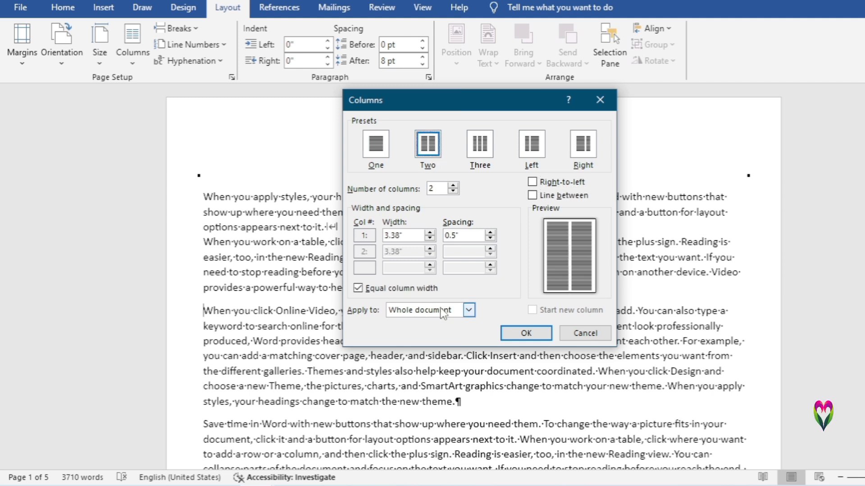
{"action": "left_click", "coordinate": [468, 311]}
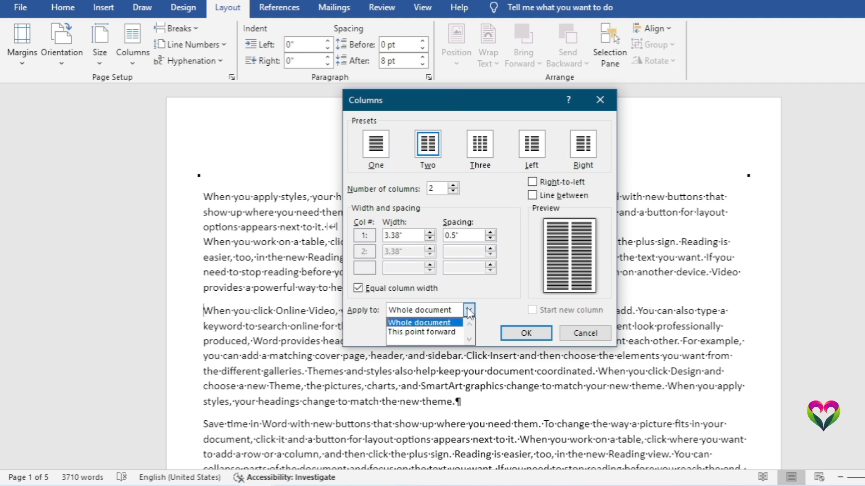
{"action": "left_click", "coordinate": [440, 323]}
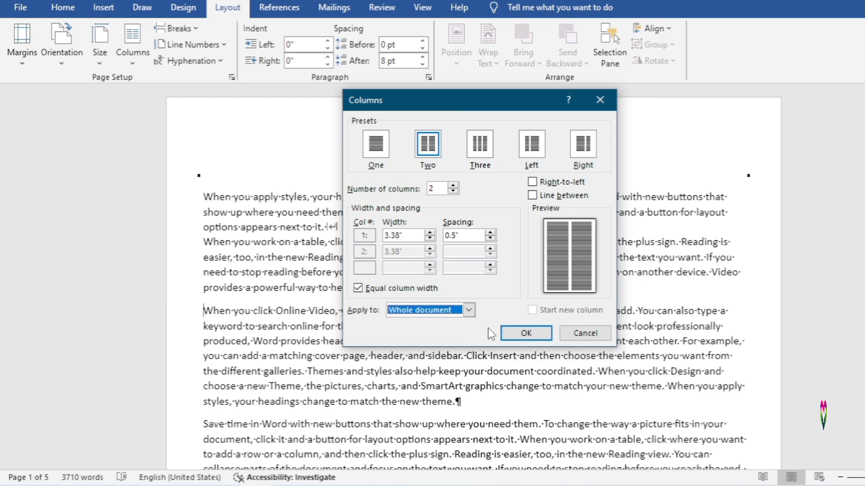
{"action": "left_click", "coordinate": [521, 333]}
{"action": "key", "text": "ctrl+z"}
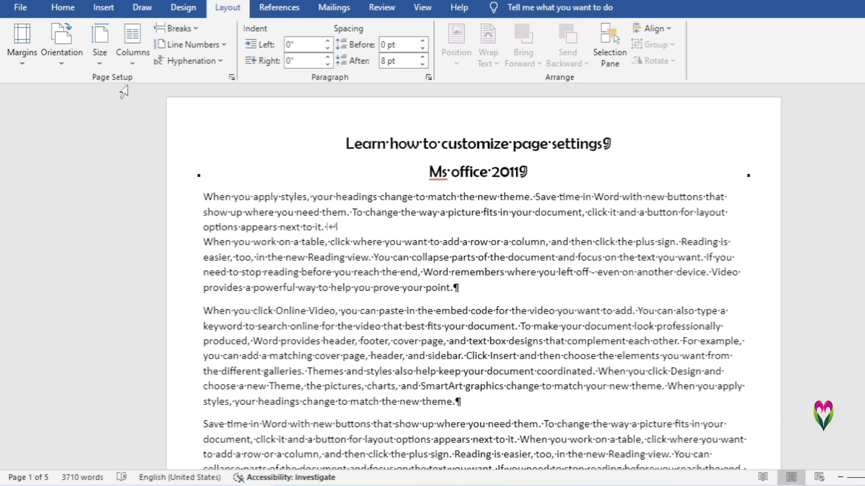
Step: Format the text in two columns from the start of the first body paragraph using This point forward
{"action": "left_click", "coordinate": [135, 63]}
{"action": "left_click", "coordinate": [142, 233]}
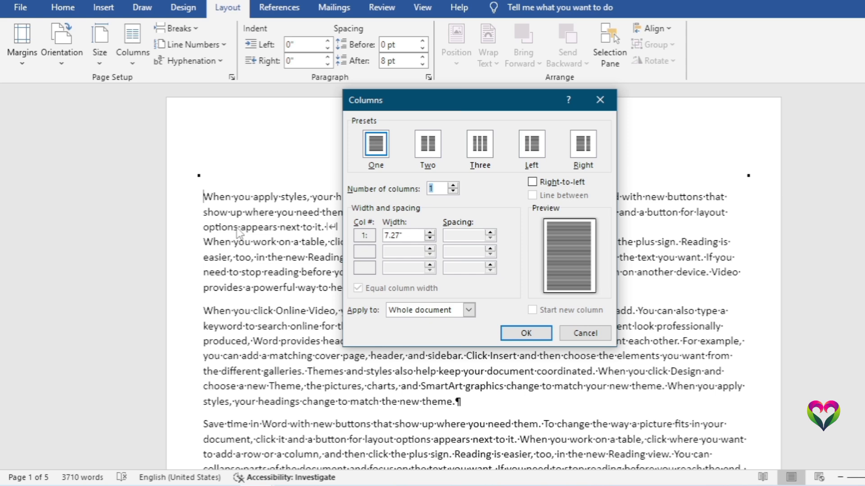
{"action": "left_click", "coordinate": [469, 310]}
{"action": "left_click", "coordinate": [431, 333]}
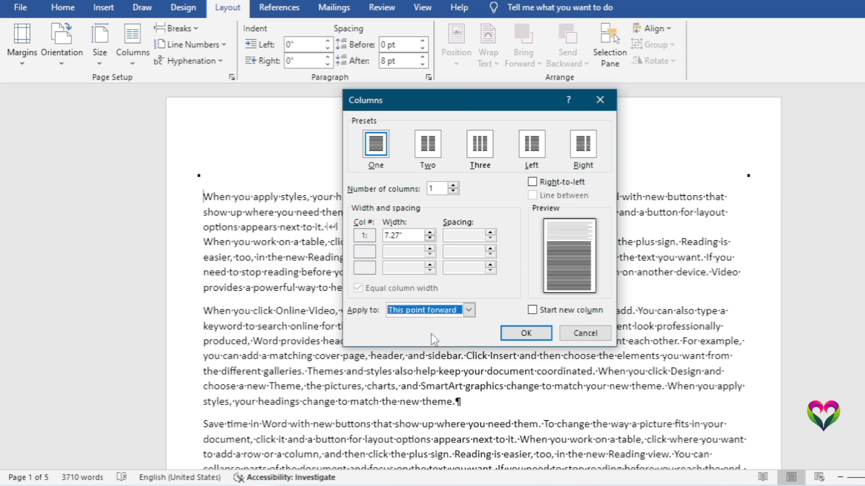
{"action": "left_click", "coordinate": [427, 154]}
{"action": "left_click", "coordinate": [525, 333]}
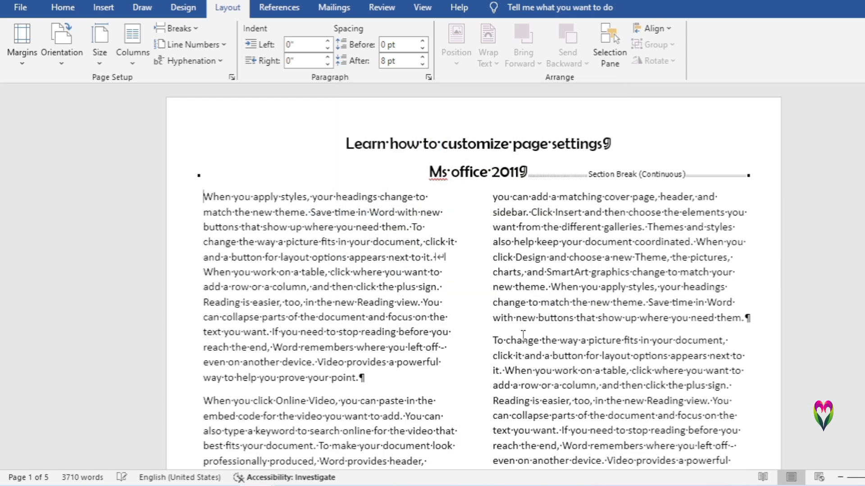
Step: Review the two-column body text across the pages and undo the column layout
{"action": "scroll", "coordinate": [578, 252], "scroll_direction": "down", "scroll_amount": 2}
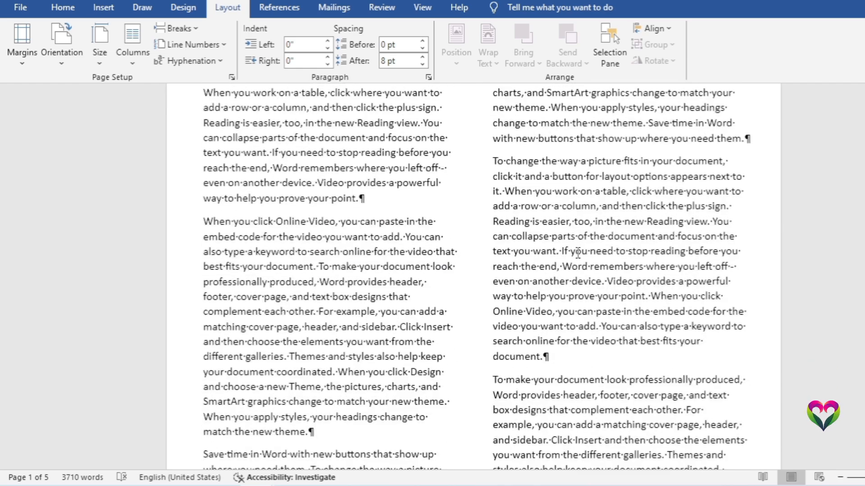
{"action": "scroll", "coordinate": [578, 251], "scroll_direction": "up", "scroll_amount": 2}
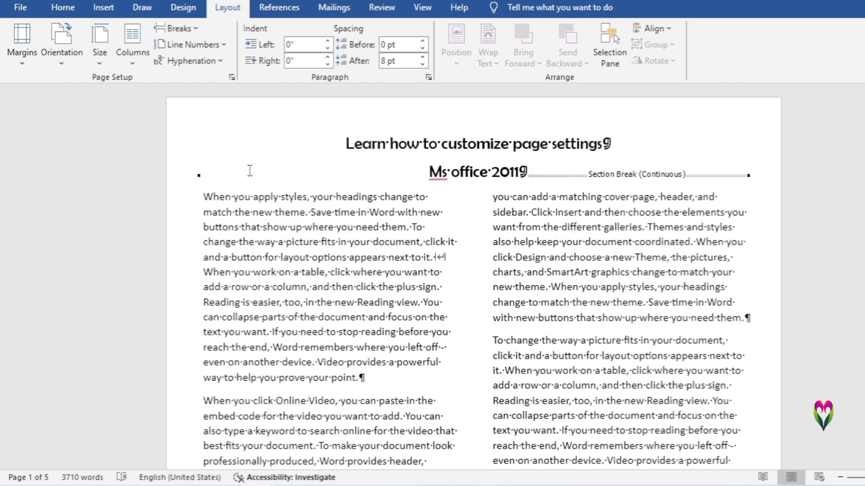
{"action": "scroll", "coordinate": [467, 158], "scroll_direction": "down", "scroll_amount": 15}
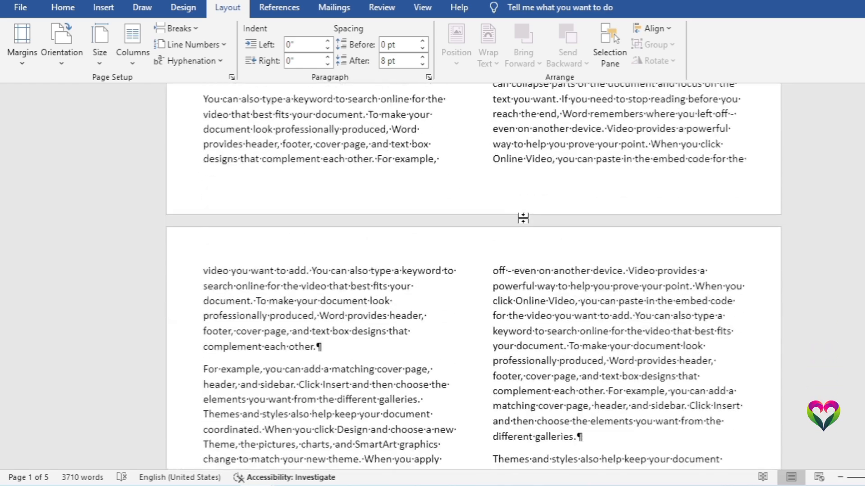
{"action": "scroll", "coordinate": [524, 218], "scroll_direction": "up", "scroll_amount": 10}
{"action": "scroll", "coordinate": [524, 219], "scroll_direction": "up", "scroll_amount": 5}
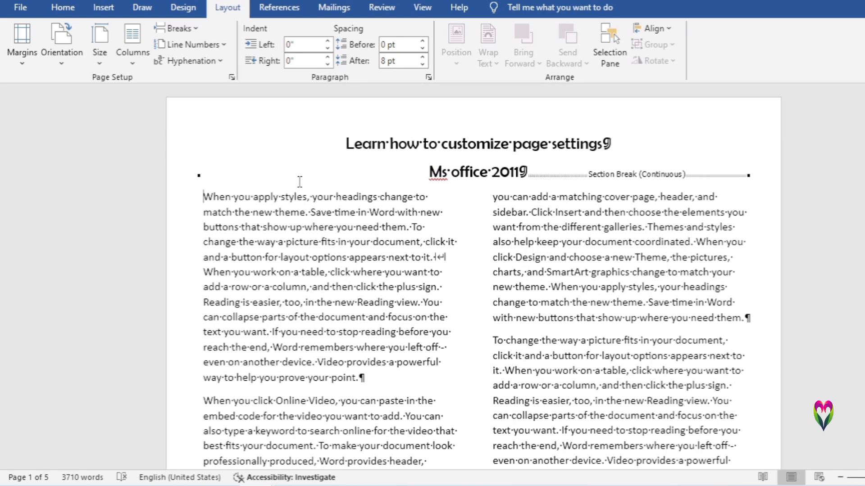
{"action": "key", "text": "ctrl+z"}
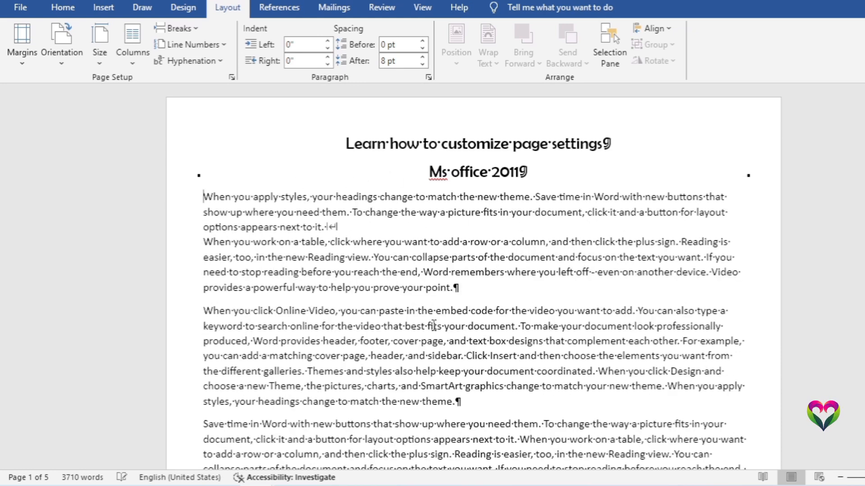
Step: Apply the Two columns preset to the whole document through the custom column settings, and undo the change
{"action": "left_click", "coordinate": [132, 50]}
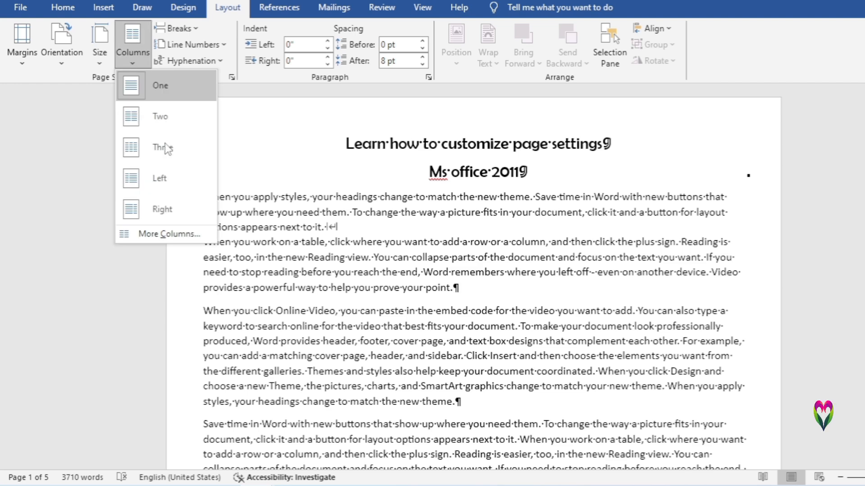
{"action": "left_click", "coordinate": [160, 235]}
{"action": "left_click", "coordinate": [425, 170]}
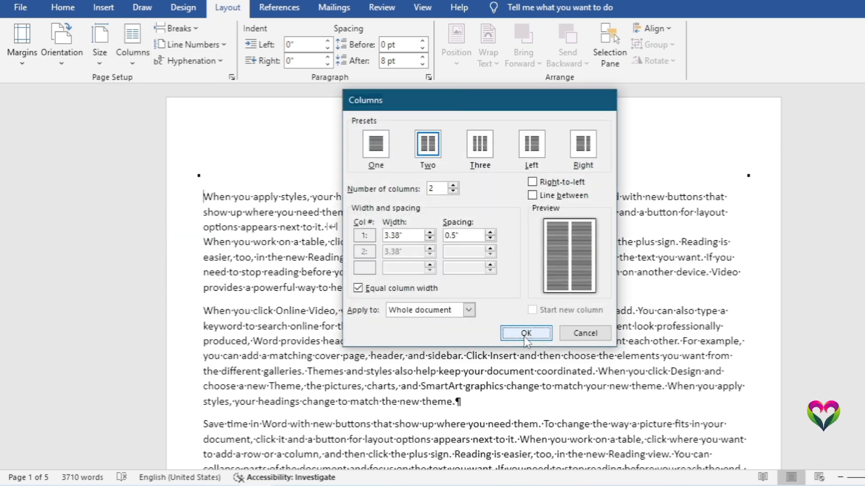
{"action": "left_click", "coordinate": [524, 335]}
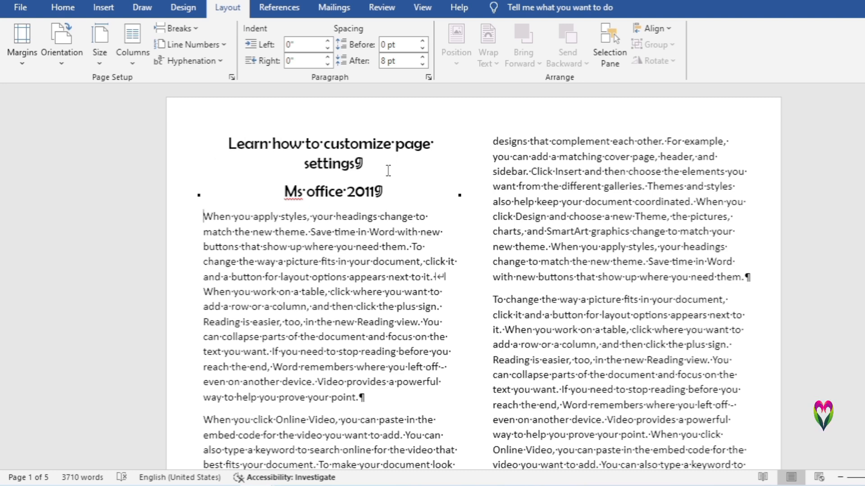
{"action": "key", "text": "ctrl+z"}
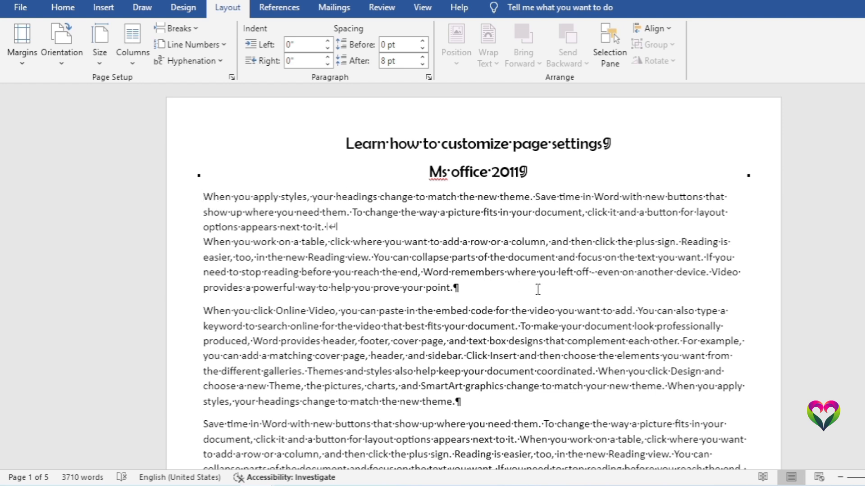
Step: Select the "When you click Online Video" paragraph and check the Apply to options in the custom column settings
{"action": "scroll", "coordinate": [212, 281], "scroll_direction": "down", "scroll_amount": 2}
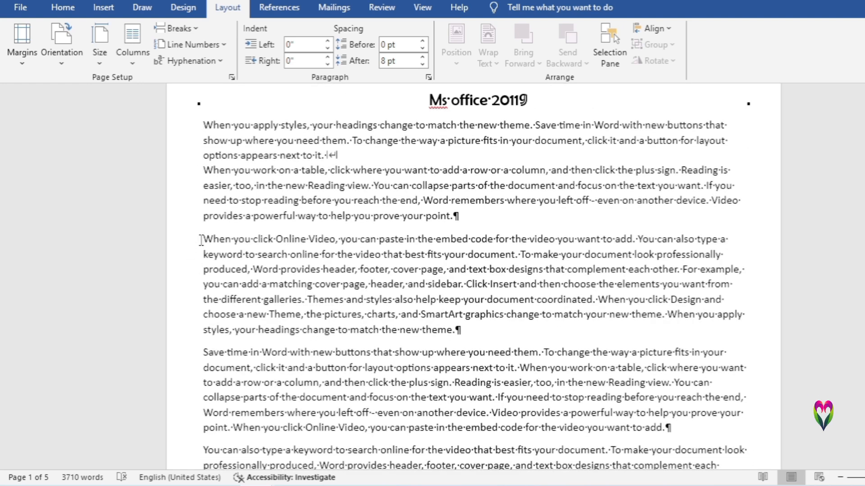
{"action": "left_click_drag", "start_coordinate": [220, 246], "coordinate": [522, 329]}
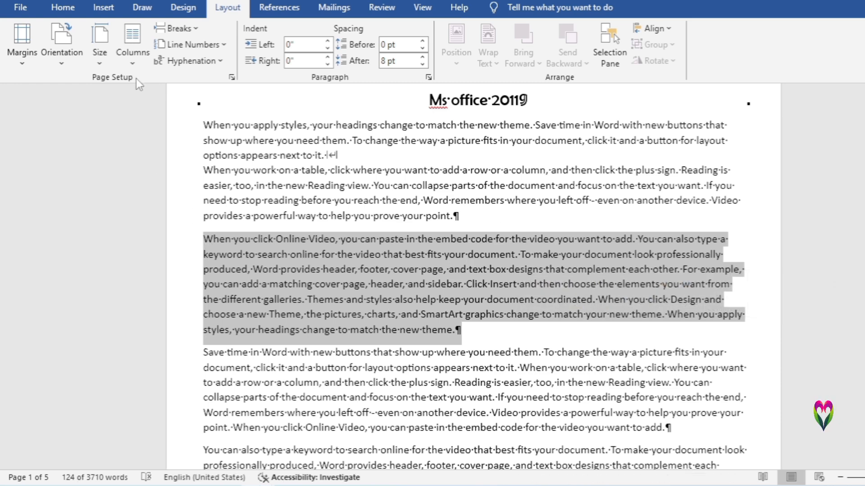
{"action": "left_click", "coordinate": [135, 56]}
{"action": "left_click", "coordinate": [163, 235]}
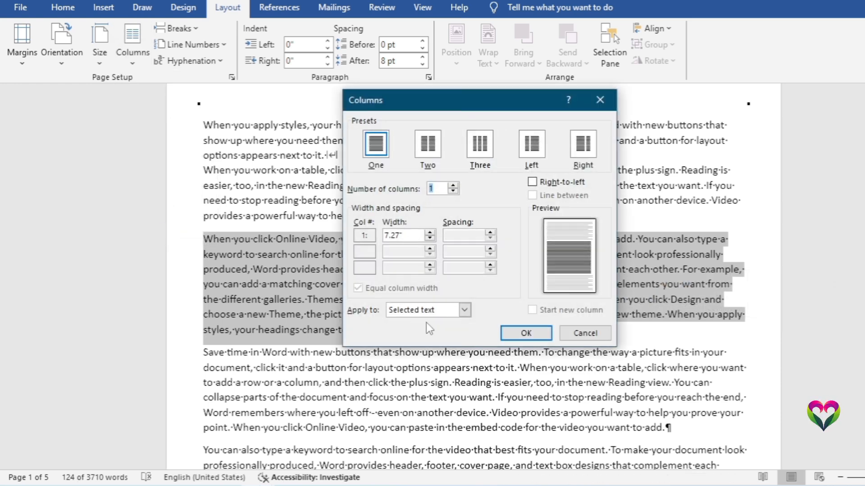
{"action": "left_click", "coordinate": [464, 310]}
{"action": "left_click", "coordinate": [465, 310]}
{"action": "left_click", "coordinate": [526, 333]}
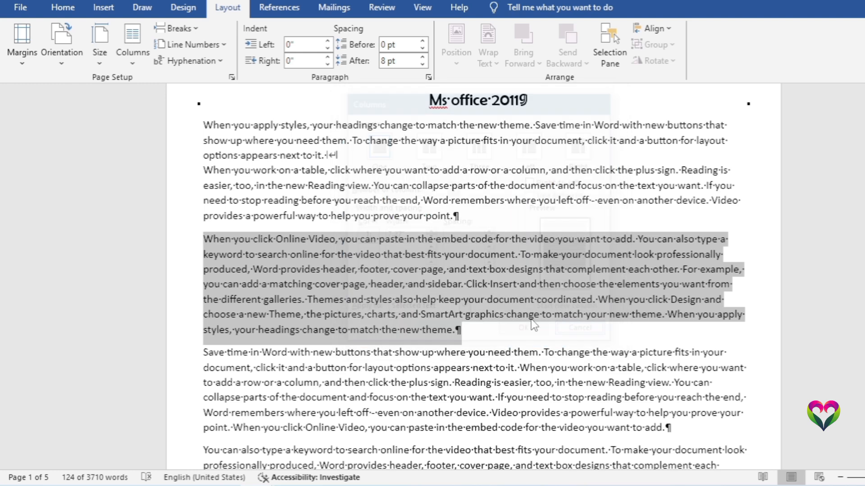
Step: Insert continuous section breaks before and after the second body paragraph, "When you click Online Video"
{"action": "left_click", "coordinate": [203, 215]}
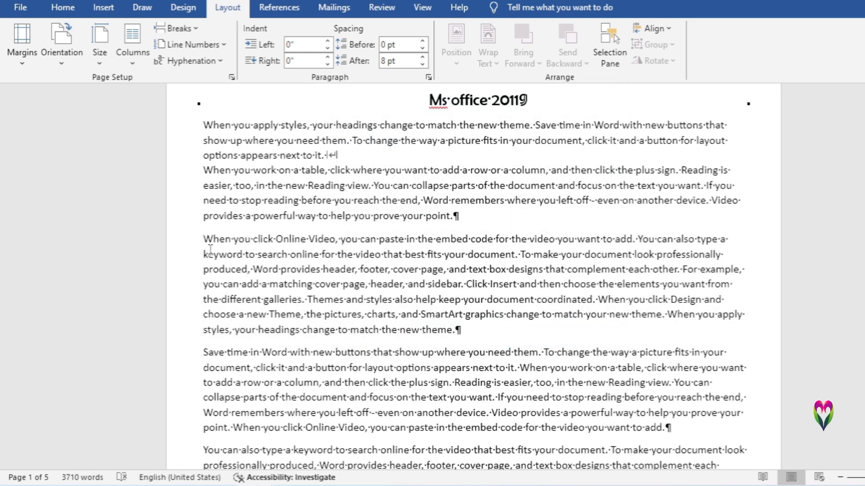
{"action": "left_click", "coordinate": [178, 28]}
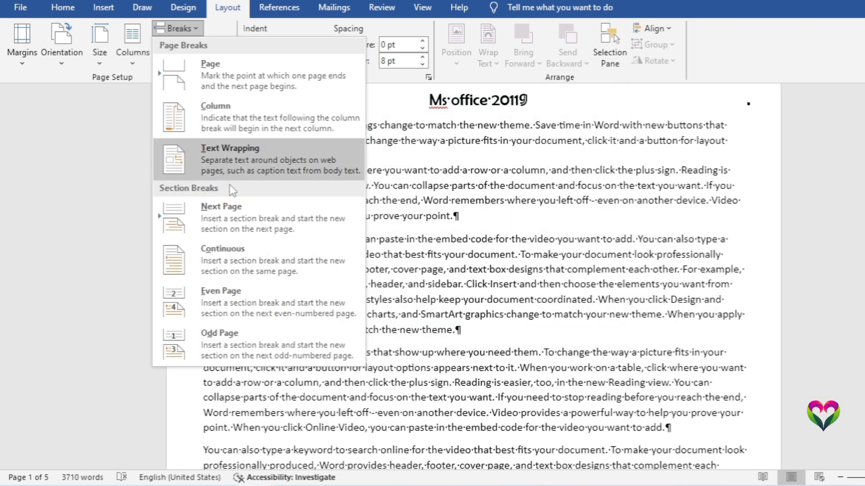
{"action": "left_click", "coordinate": [216, 337]}
{"action": "left_click", "coordinate": [203, 353]}
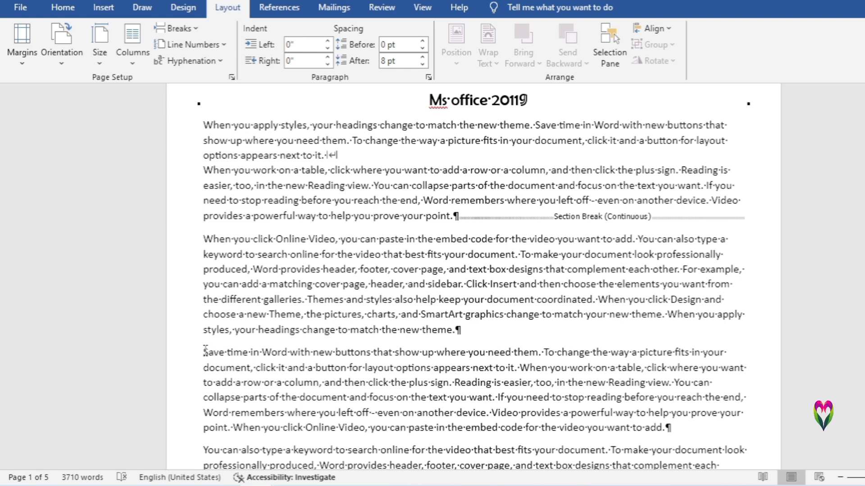
{"action": "left_click", "coordinate": [178, 28]}
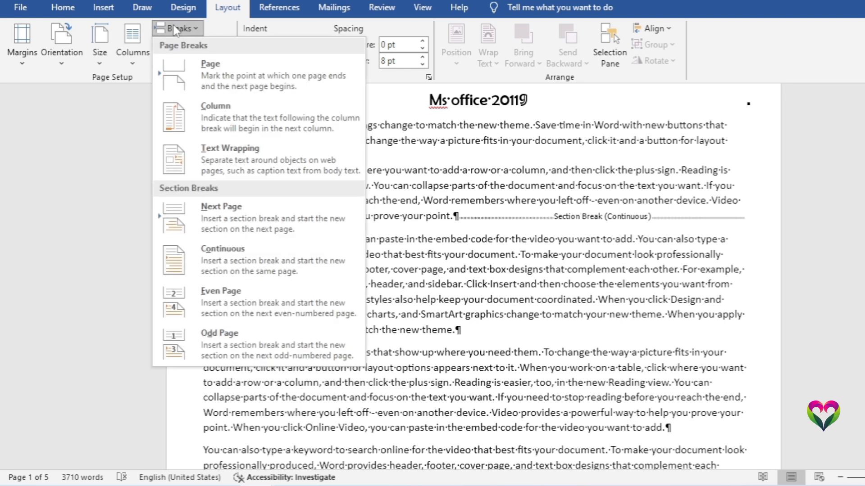
{"action": "left_click", "coordinate": [260, 255]}
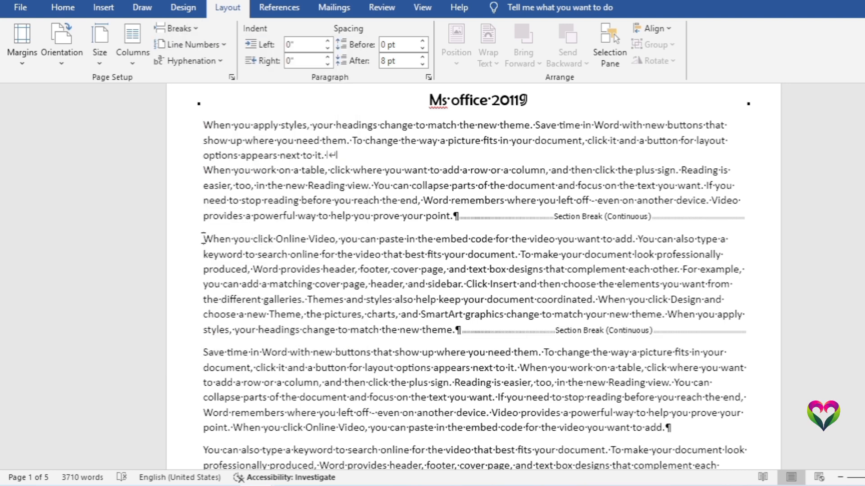
Step: Format the section between the two continuous breaks in three equal-width columns with a line between them
{"action": "left_click", "coordinate": [131, 63]}
{"action": "left_click", "coordinate": [168, 230]}
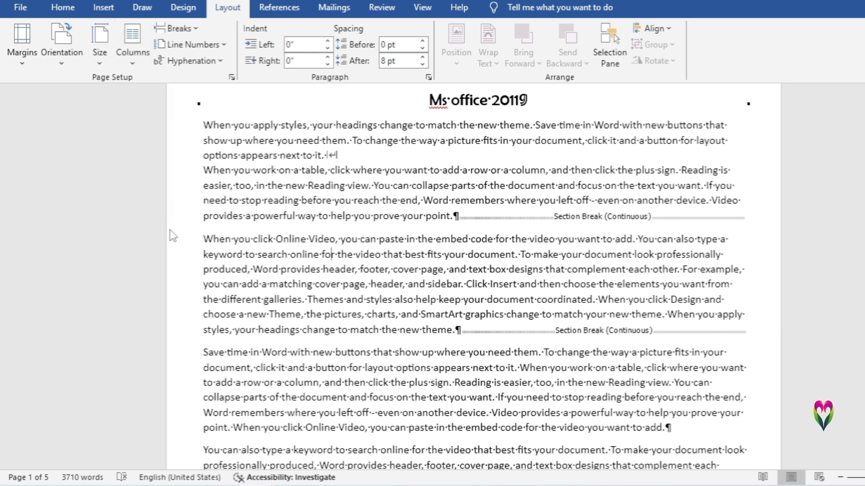
{"action": "left_click", "coordinate": [480, 146]}
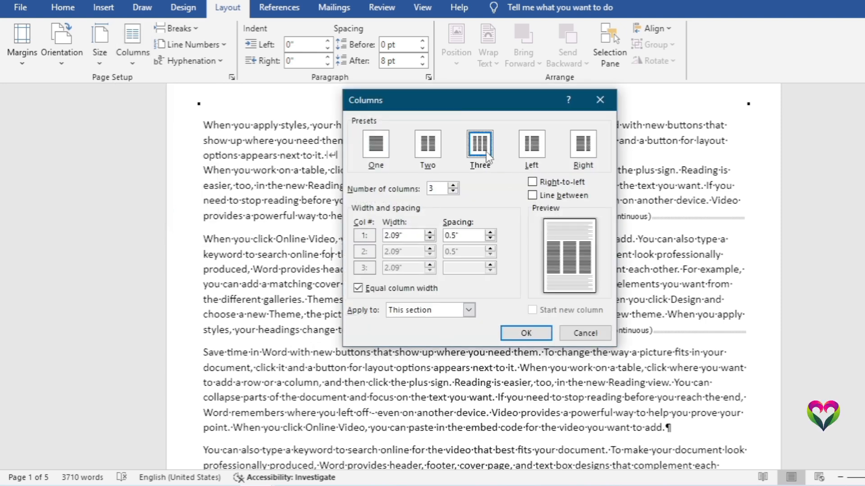
{"action": "left_click", "coordinate": [532, 194]}
{"action": "left_click", "coordinate": [522, 333]}
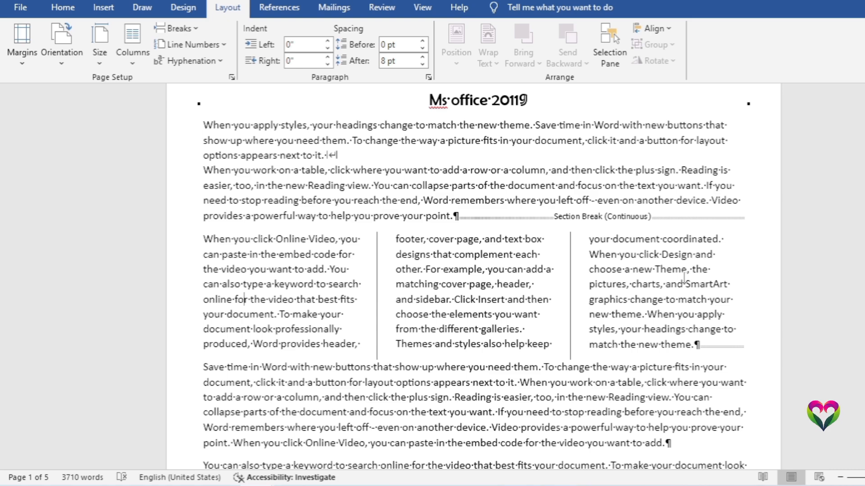
{"action": "scroll", "coordinate": [555, 248], "scroll_direction": "up", "scroll_amount": 3}
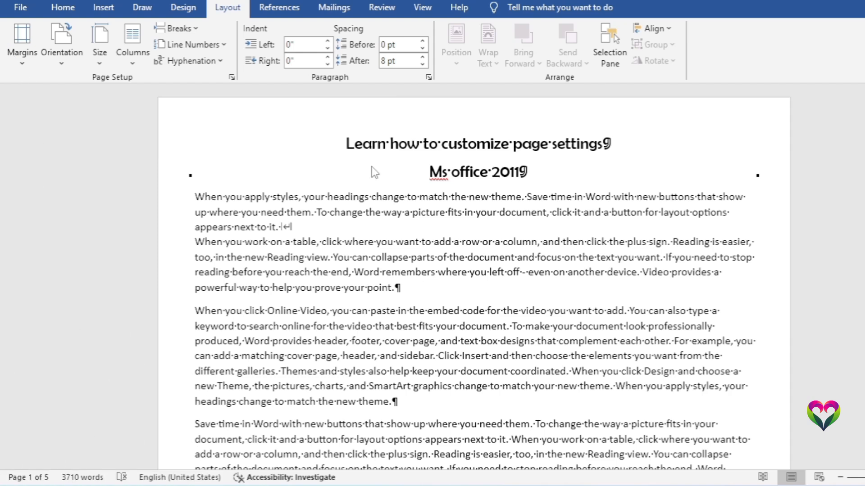
Step: Insert a page break before the paragraph starting "To change the way a picture fits in your document" and check the split
{"action": "left_click", "coordinate": [197, 29]}
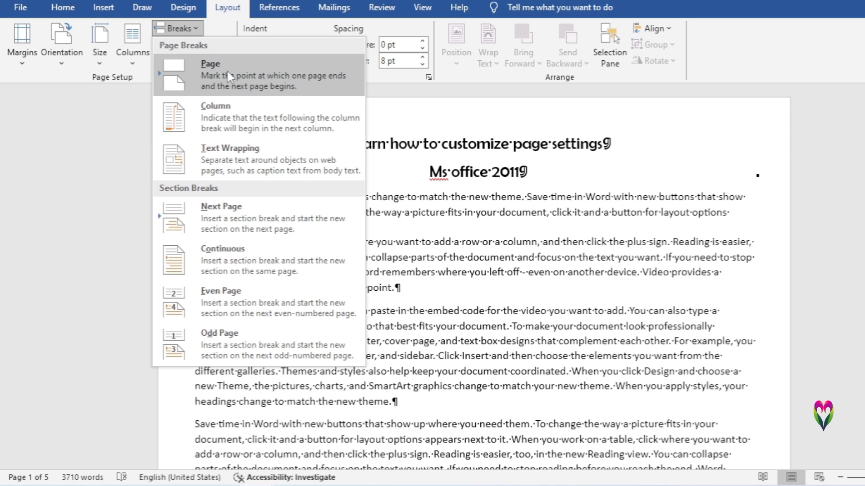
{"action": "left_click", "coordinate": [499, 272]}
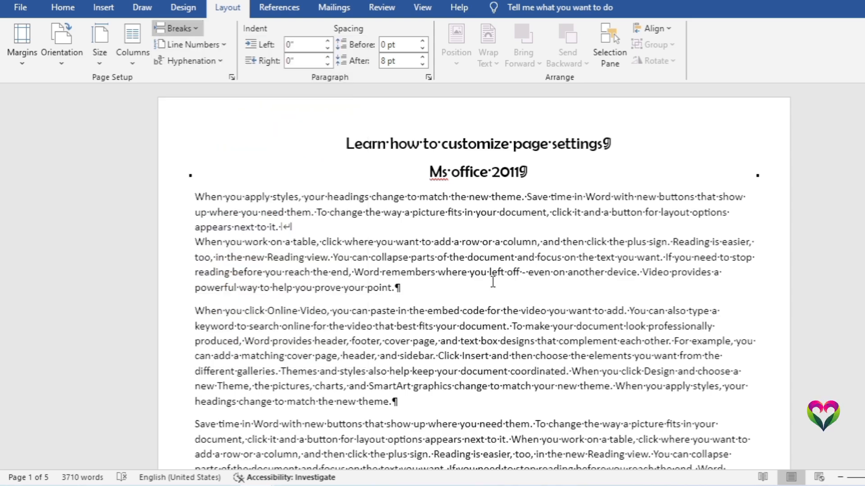
{"action": "scroll", "coordinate": [498, 272], "scroll_direction": "down", "scroll_amount": 10}
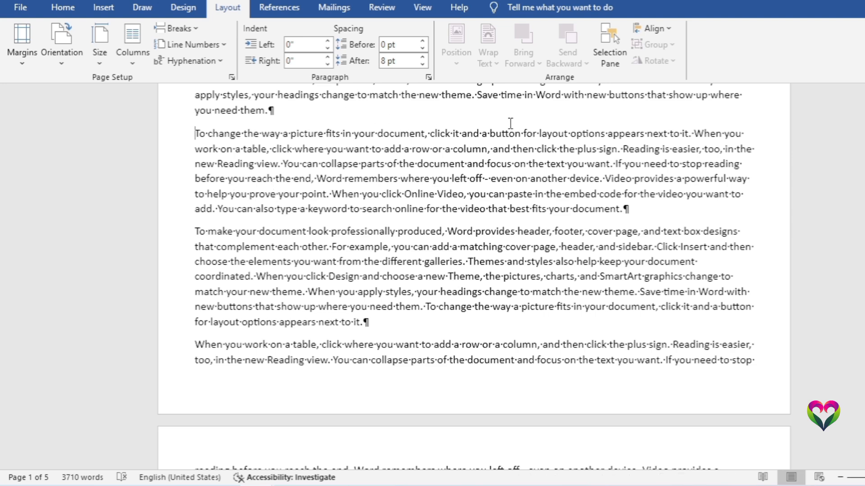
{"action": "left_click", "coordinate": [187, 32]}
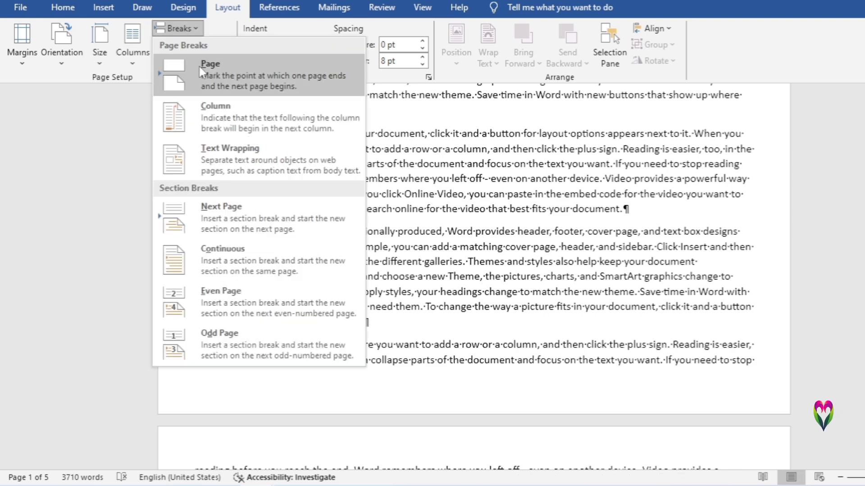
{"action": "left_click", "coordinate": [212, 67]}
{"action": "scroll", "coordinate": [373, 198], "scroll_direction": "down", "scroll_amount": 5}
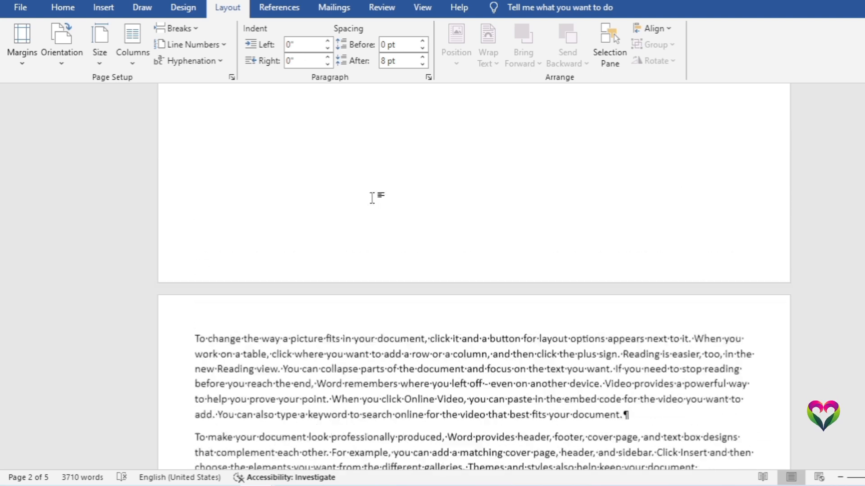
{"action": "scroll", "coordinate": [373, 198], "scroll_direction": "up", "scroll_amount": 6}
{"action": "scroll", "coordinate": [315, 227], "scroll_direction": "down", "scroll_amount": 5}
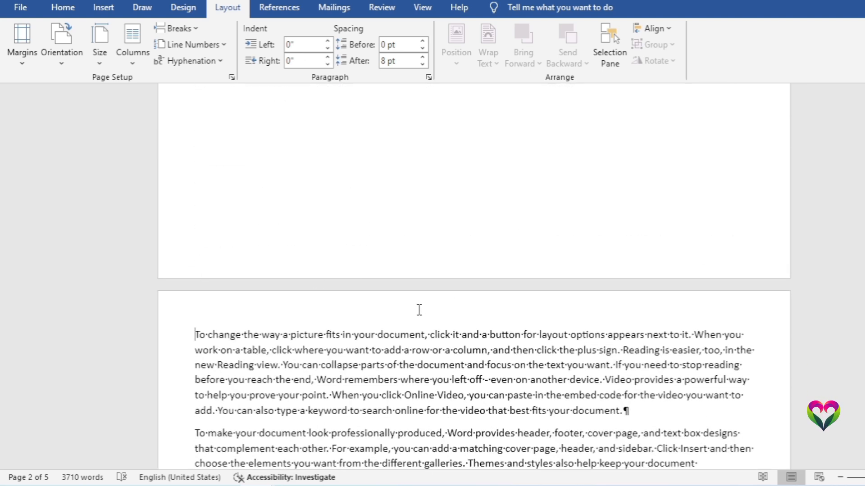
{"action": "scroll", "coordinate": [419, 312], "scroll_direction": "up", "scroll_amount": 3}
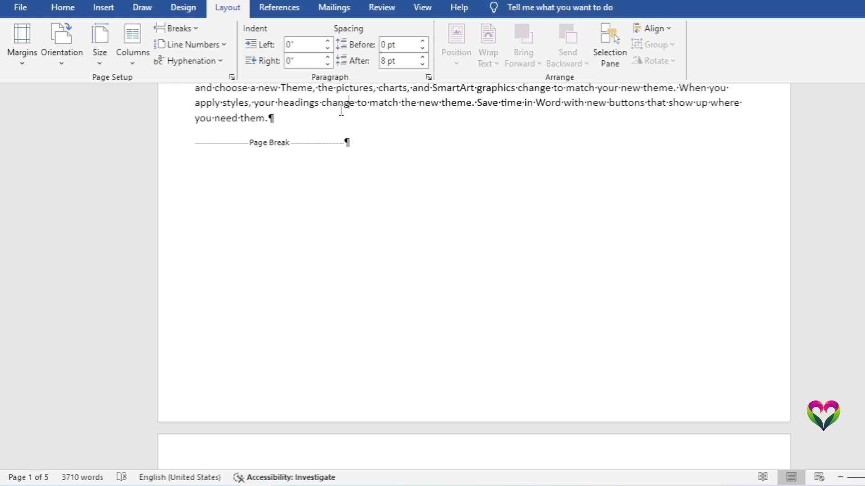
Step: Add the test text "dklfjsdklfjdkl" and six blank paragraphs above the page break and check the following page
{"action": "scroll", "coordinate": [333, 127], "scroll_direction": "down", "scroll_amount": 5}
{"action": "scroll", "coordinate": [332, 131], "scroll_direction": "up", "scroll_amount": 5}
{"action": "type", "text": "dklfjsdklfjdkl"}
{"action": "key", "text": "Return"}
{"action": "key", "text": "Return"}
{"action": "key", "text": "Return"}
{"action": "key", "text": "Return"}
{"action": "key", "text": "Return"}
{"action": "key", "text": "Return"}
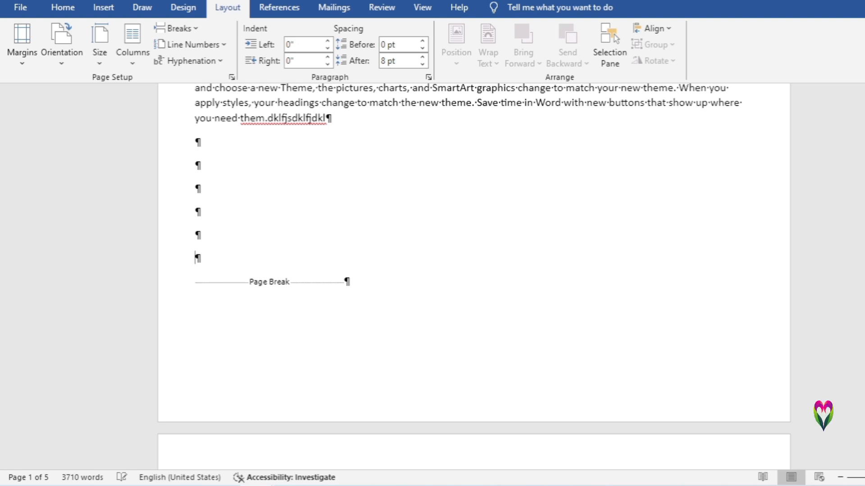
{"action": "scroll", "coordinate": [417, 205], "scroll_direction": "down", "scroll_amount": 5}
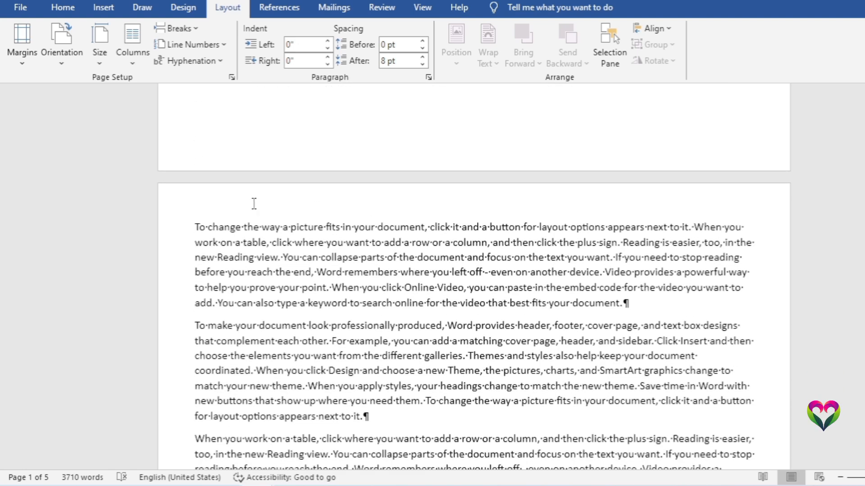
{"action": "scroll", "coordinate": [289, 179], "scroll_direction": "up", "scroll_amount": 5}
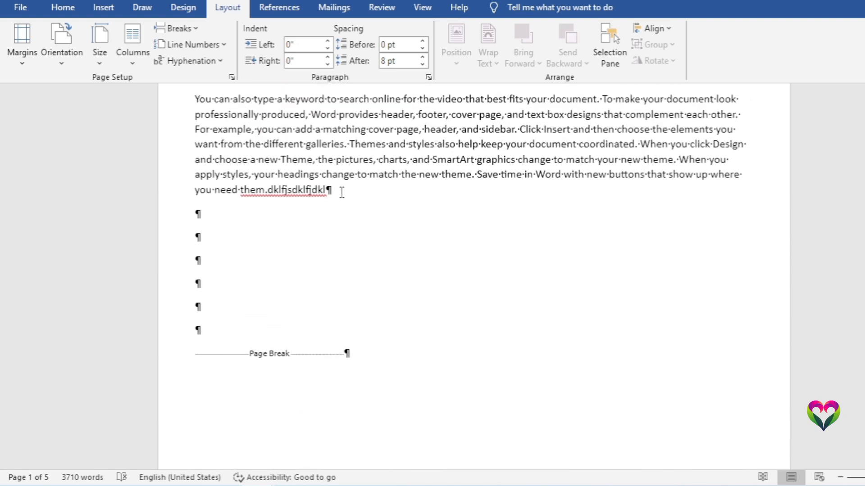
Step: Remove the blank paragraphs and the test text "dklfjsdklfjdkl" above the page break
{"action": "key", "text": "BackSpace"}
{"action": "key", "text": "BackSpace"}
{"action": "key", "text": "BackSpace"}
{"action": "key", "text": "BackSpace"}
{"action": "key", "text": "BackSpace"}
{"action": "key", "text": "BackSpace"}
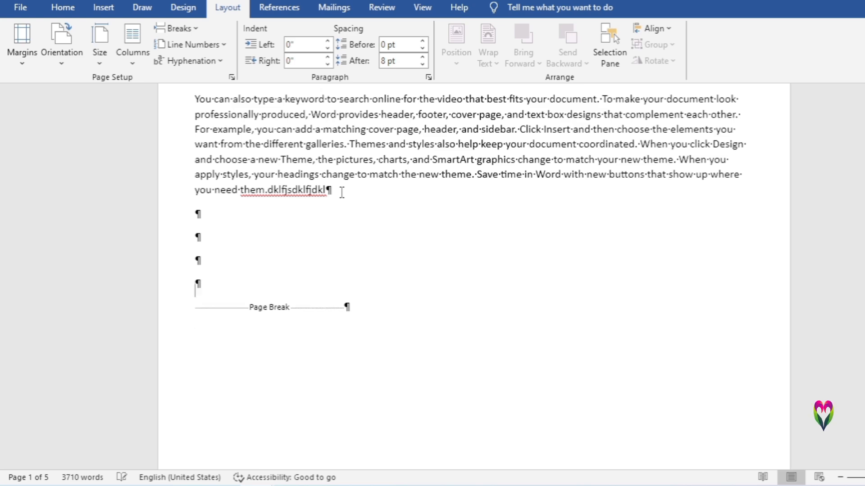
{"action": "key", "text": "ctrl+BackSpace"}
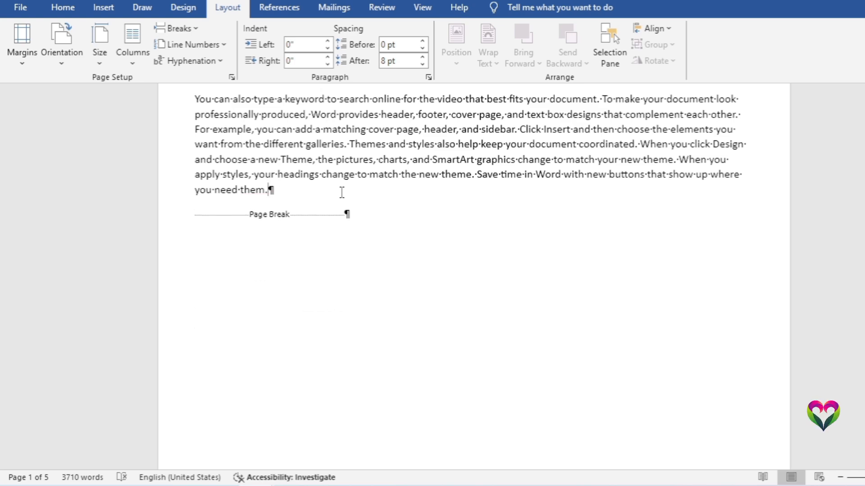
Step: Delete the page break and add eleven blank paragraphs to push the "To change the way" paragraph onto the next page
{"action": "key", "text": "Down"}
{"action": "key", "text": "Delete"}
{"action": "key", "text": "Return"}
{"action": "key", "text": "Return"}
{"action": "key", "text": "Return"}
{"action": "key", "text": "Return"}
{"action": "key", "text": "Return"}
{"action": "key", "text": "Return"}
{"action": "key", "text": "Return"}
{"action": "key", "text": "Return"}
{"action": "key", "text": "Return"}
{"action": "key", "text": "Return"}
{"action": "key", "text": "Return"}
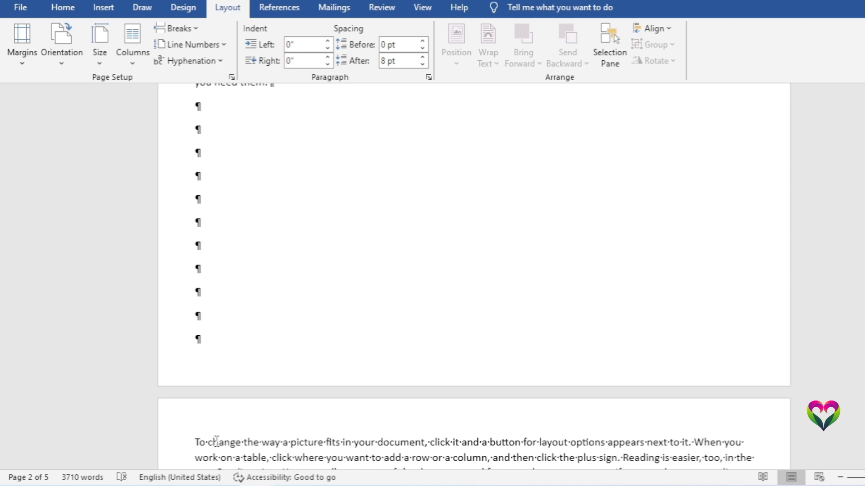
Step: Add the test lines ",sdfjdklfjdklf" and "dfsdfsdfsd" among the blank paragraphs and check how the next page's text shifts
{"action": "scroll", "coordinate": [310, 225], "scroll_direction": "up", "scroll_amount": 3}
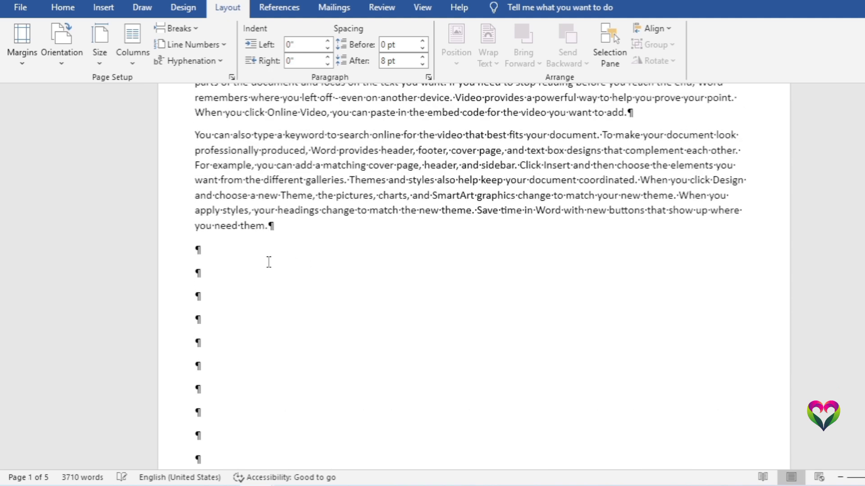
{"action": "type", "text": ",sdfjdklfjdklf"}
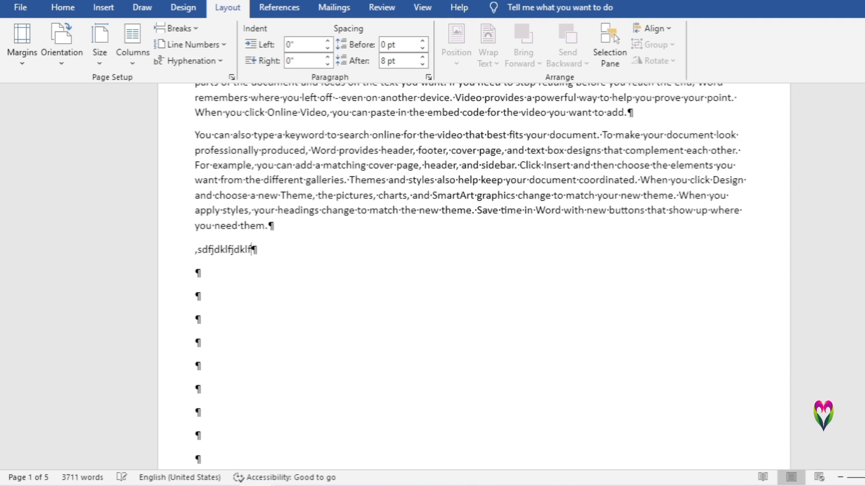
{"action": "key", "text": "Return"}
{"action": "type", "text": "dfsdfsdfsd"}
{"action": "key", "text": "Return"}
{"action": "scroll", "coordinate": [388, 310], "scroll_direction": "down", "scroll_amount": 5}
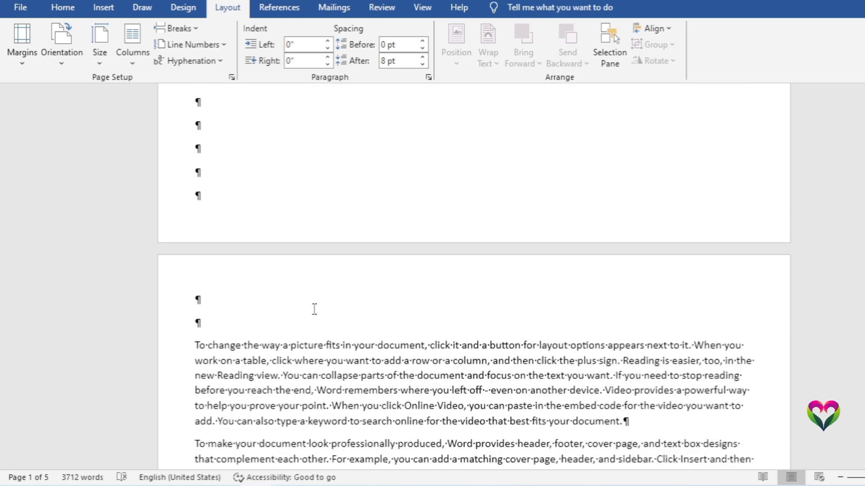
{"action": "scroll", "coordinate": [314, 308], "scroll_direction": "up", "scroll_amount": 2}
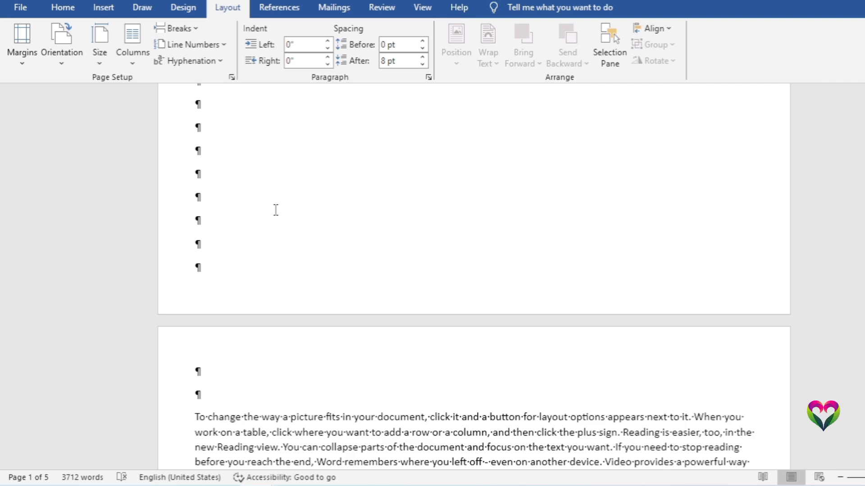
{"action": "scroll", "coordinate": [276, 208], "scroll_direction": "up", "scroll_amount": 3}
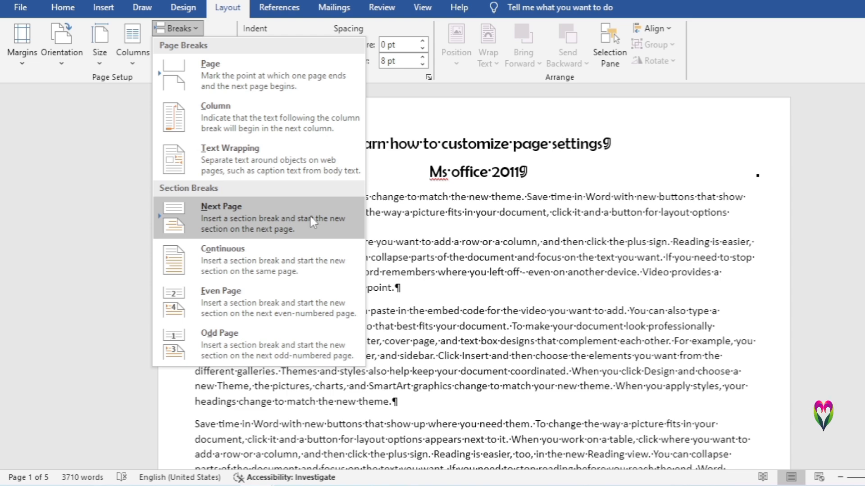
Step: Insert a Next Page section break before the paragraph starting "Save time in Word" and check the split
{"action": "left_click", "coordinate": [428, 251]}
{"action": "scroll", "coordinate": [416, 248], "scroll_direction": "down", "scroll_amount": 4}
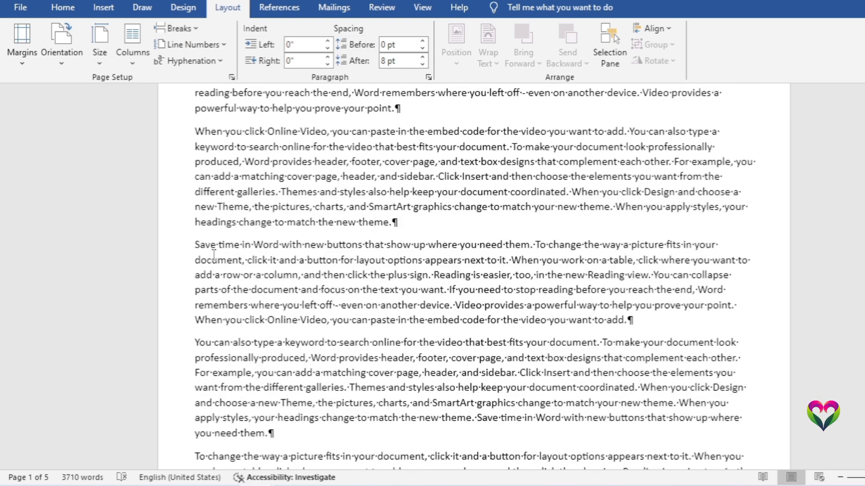
{"action": "left_click", "coordinate": [195, 245]}
{"action": "left_click", "coordinate": [179, 28]}
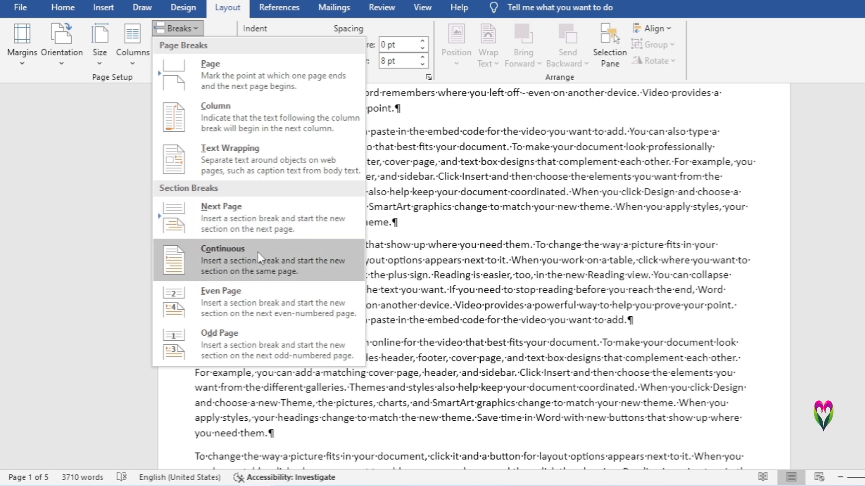
{"action": "left_click", "coordinate": [265, 220]}
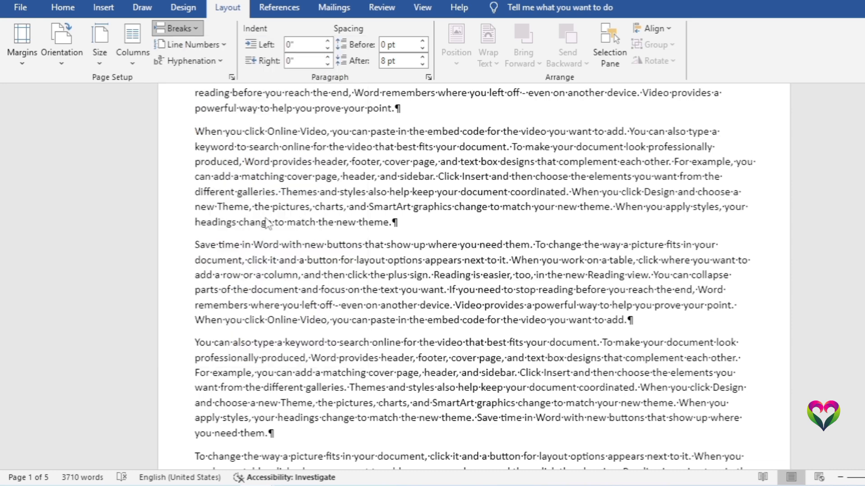
{"action": "scroll", "coordinate": [262, 252], "scroll_direction": "down", "scroll_amount": 4}
{"action": "scroll", "coordinate": [319, 221], "scroll_direction": "up", "scroll_amount": 10}
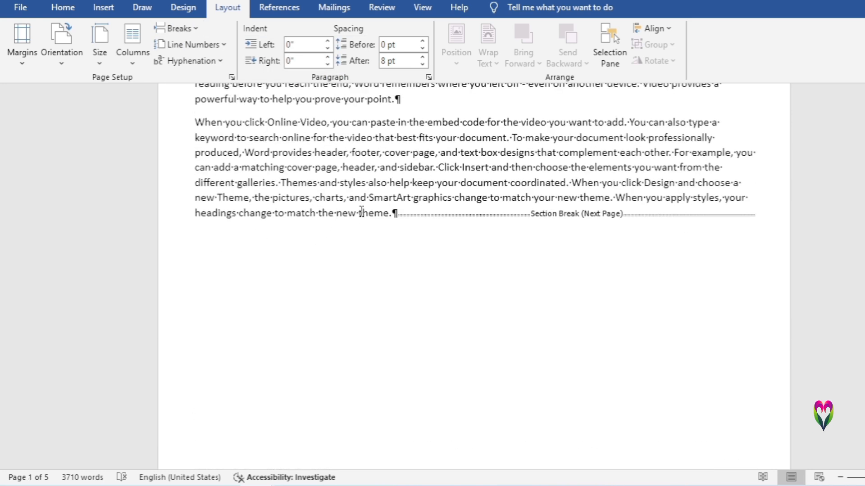
Step: Add the test text "dfgdfgdfgd" and six blank paragraphs before the section break and check the following page
{"action": "type", "text": "dfgdfgdfgd"}
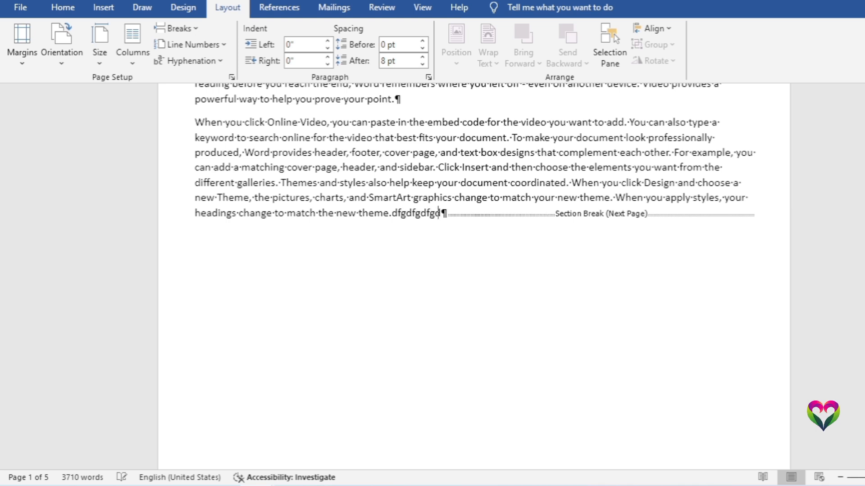
{"action": "key", "text": "Return"}
{"action": "key", "text": "Return"}
{"action": "key", "text": "Return"}
{"action": "key", "text": "Return"}
{"action": "key", "text": "Return"}
{"action": "key", "text": "Return"}
{"action": "scroll", "coordinate": [451, 215], "scroll_direction": "down", "scroll_amount": 4}
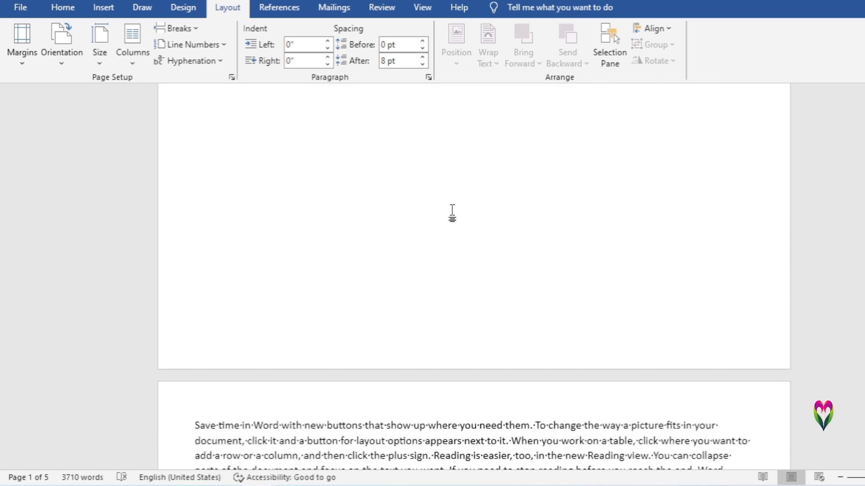
{"action": "scroll", "coordinate": [449, 216], "scroll_direction": "up", "scroll_amount": 3}
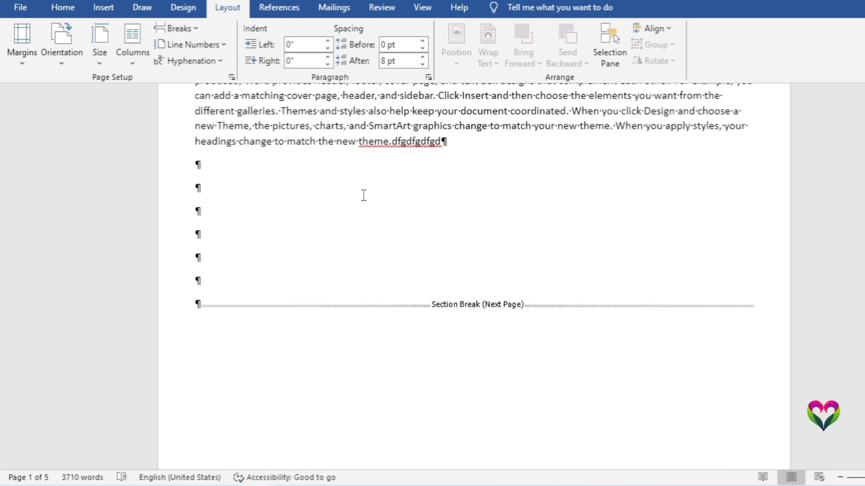
Step: Set the first section's paper size to Legal
{"action": "left_click", "coordinate": [91, 60]}
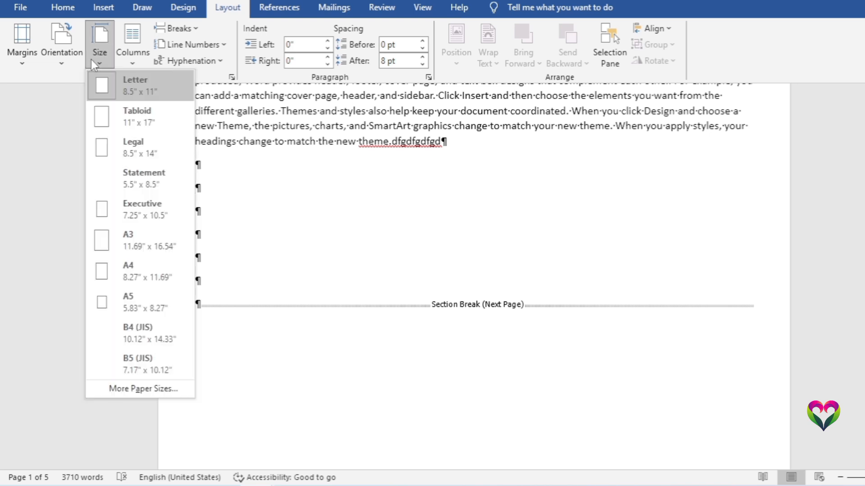
{"action": "left_click", "coordinate": [118, 149]}
{"action": "left_click", "coordinate": [99, 43]}
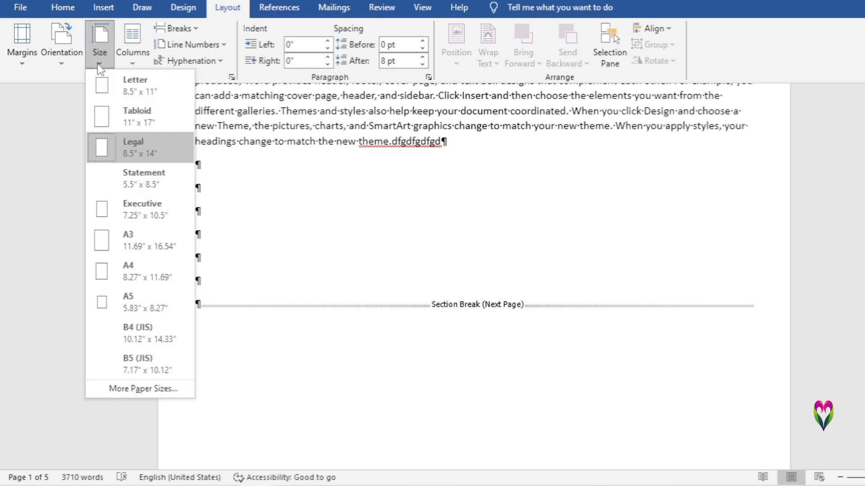
{"action": "left_click", "coordinate": [354, 197]}
Step: Lay out the first section in two columns and compare it with the following section
{"action": "left_click", "coordinate": [134, 63]}
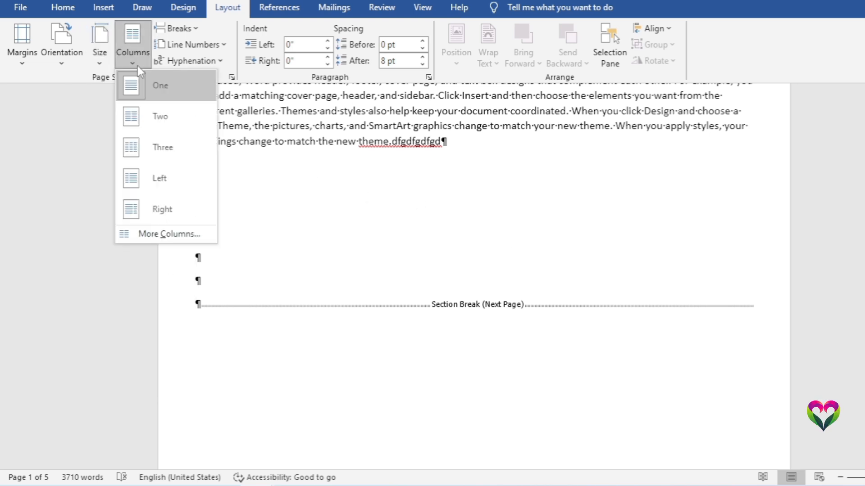
{"action": "left_click", "coordinate": [148, 113]}
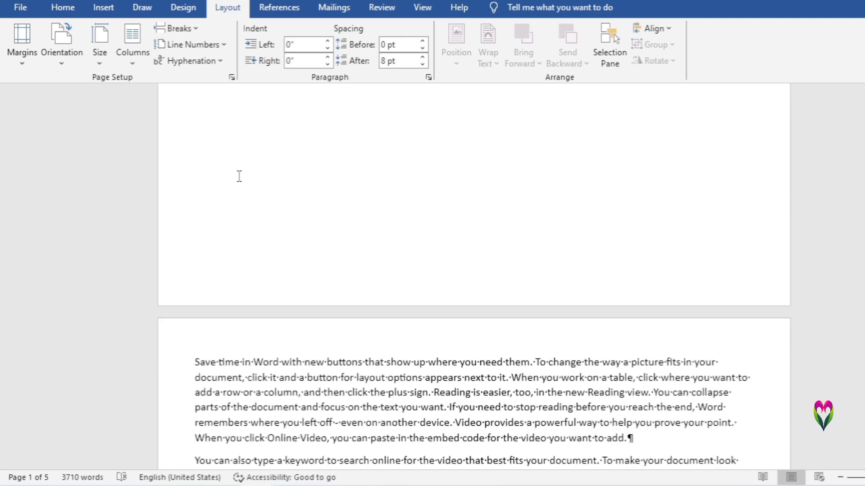
{"action": "scroll", "coordinate": [242, 175], "scroll_direction": "up", "scroll_amount": 5}
{"action": "scroll", "coordinate": [325, 226], "scroll_direction": "up", "scroll_amount": 5}
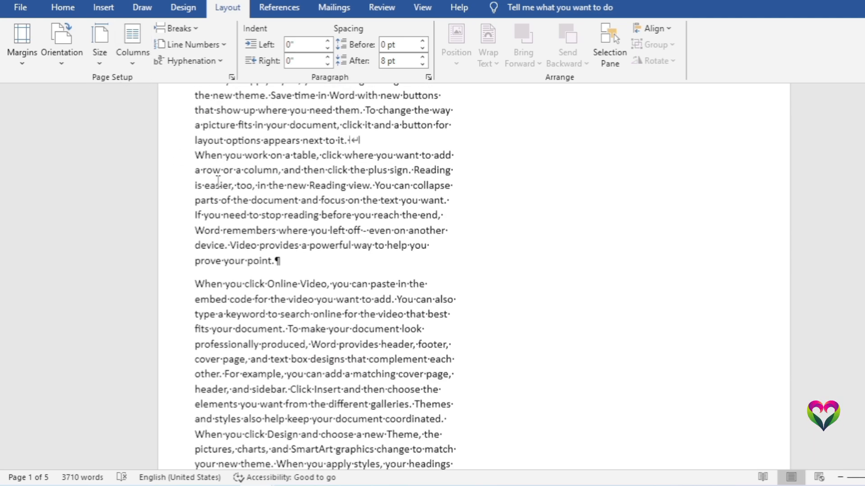
Step: Lay out the first section in three columns and set its paper size to Executive
{"action": "left_click", "coordinate": [134, 58]}
{"action": "left_click", "coordinate": [153, 145]}
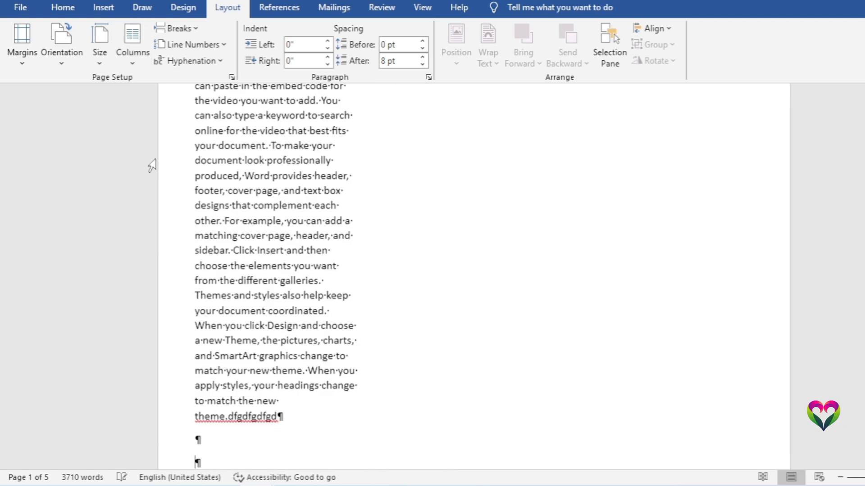
{"action": "scroll", "coordinate": [233, 216], "scroll_direction": "up", "scroll_amount": 10}
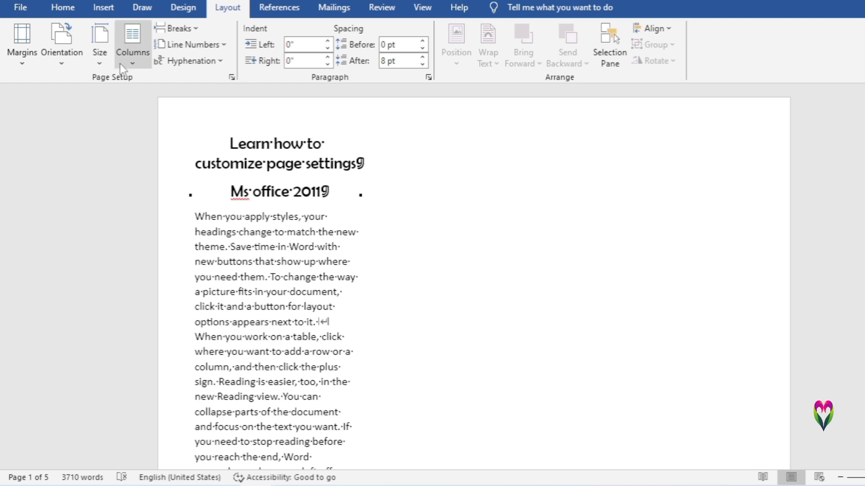
{"action": "left_click", "coordinate": [100, 52]}
{"action": "left_click", "coordinate": [135, 207]}
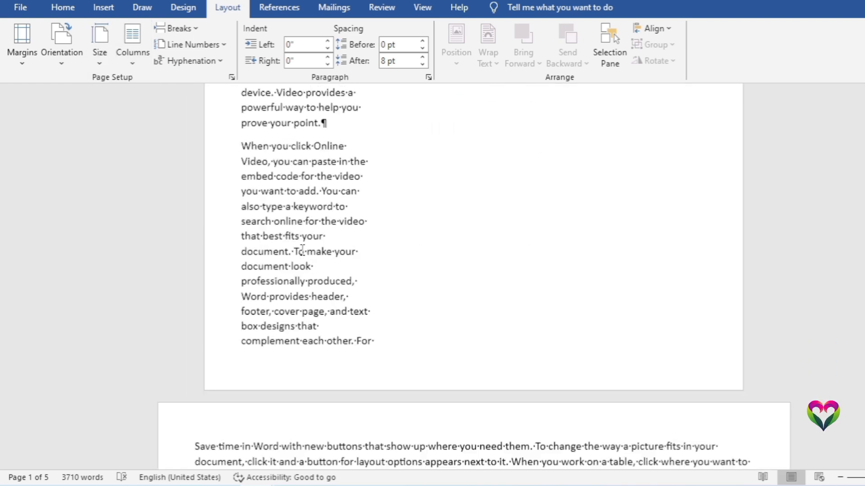
Step: Switch the first section to landscape orientation and apply a different margin preset to it
{"action": "left_click", "coordinate": [61, 51]}
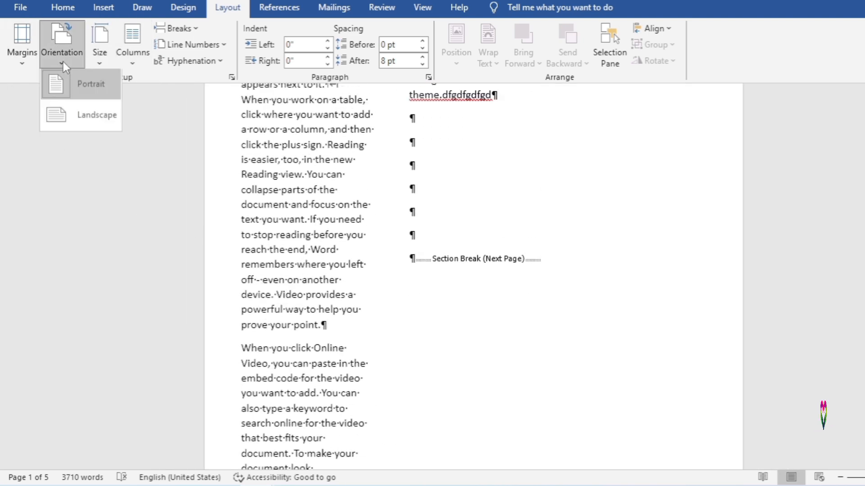
{"action": "left_click", "coordinate": [86, 115]}
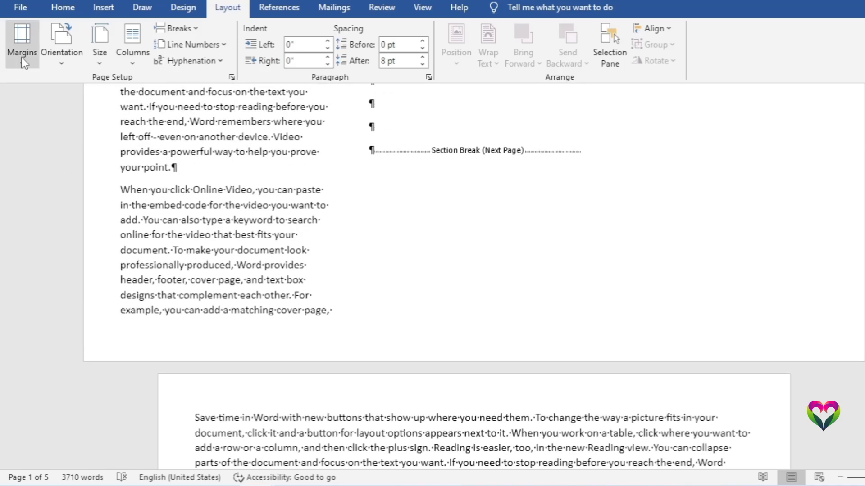
{"action": "left_click", "coordinate": [22, 45]}
{"action": "left_click", "coordinate": [68, 272]}
Step: Insert a Continuous section break before the paragraph starting "Save time in Word" and review the text around it
{"action": "left_click", "coordinate": [176, 28]}
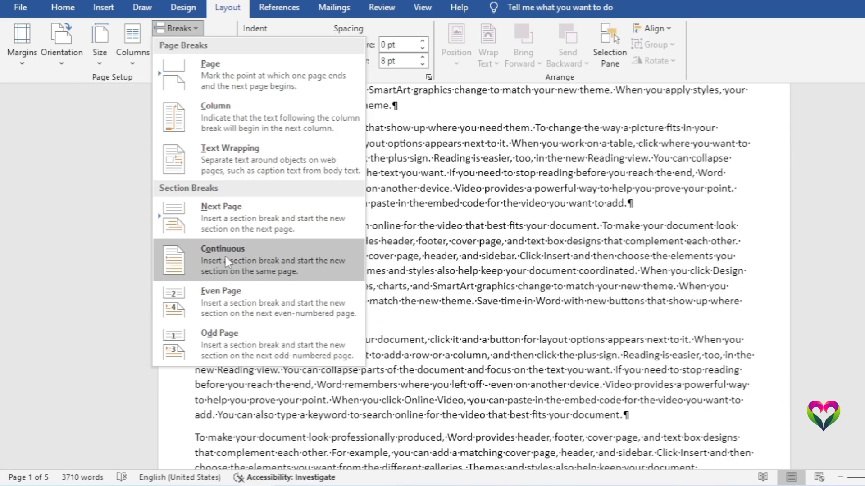
{"action": "left_click", "coordinate": [226, 261]}
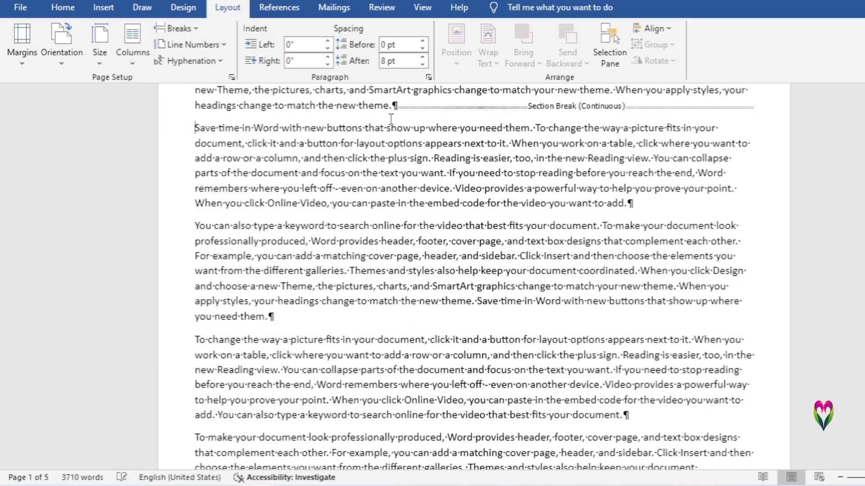
{"action": "scroll", "coordinate": [581, 222], "scroll_direction": "up", "scroll_amount": 3}
{"action": "scroll", "coordinate": [443, 246], "scroll_direction": "down", "scroll_amount": 3}
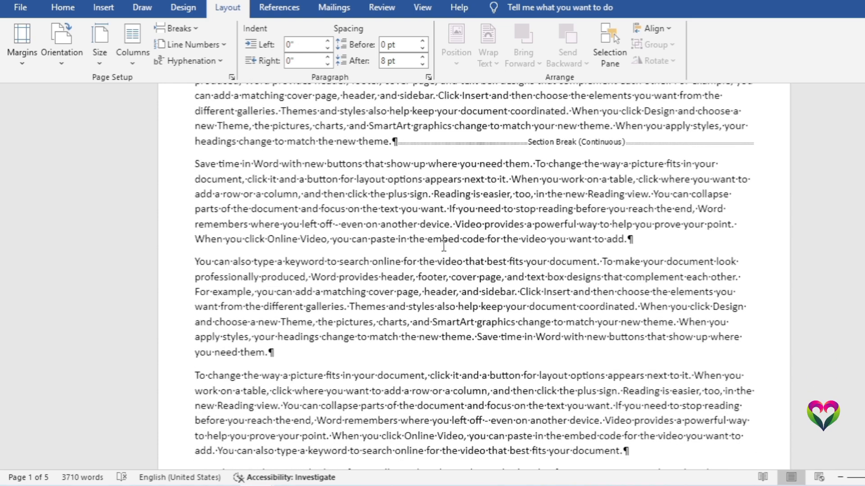
{"action": "scroll", "coordinate": [405, 202], "scroll_direction": "up", "scroll_amount": 6}
{"action": "scroll", "coordinate": [405, 201], "scroll_direction": "down", "scroll_amount": 4}
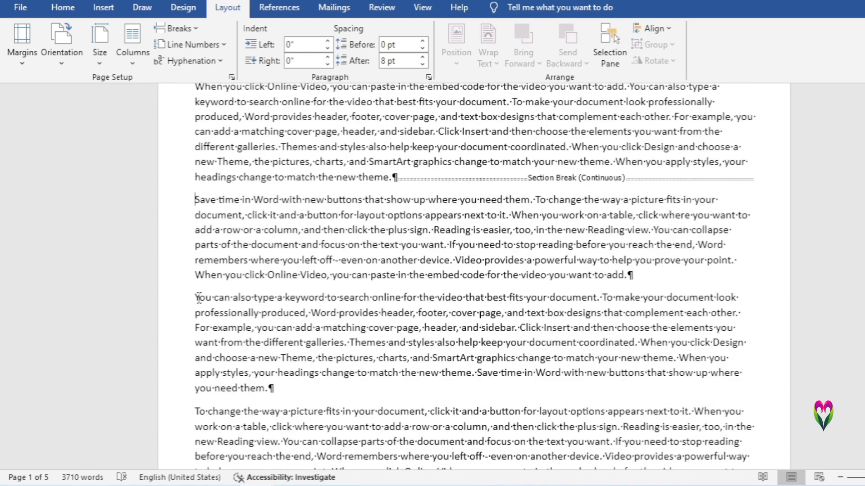
Step: Insert a second Continuous section break before the paragraph starting "You can also type a keyword" and review the resulting sections
{"action": "left_click", "coordinate": [183, 30]}
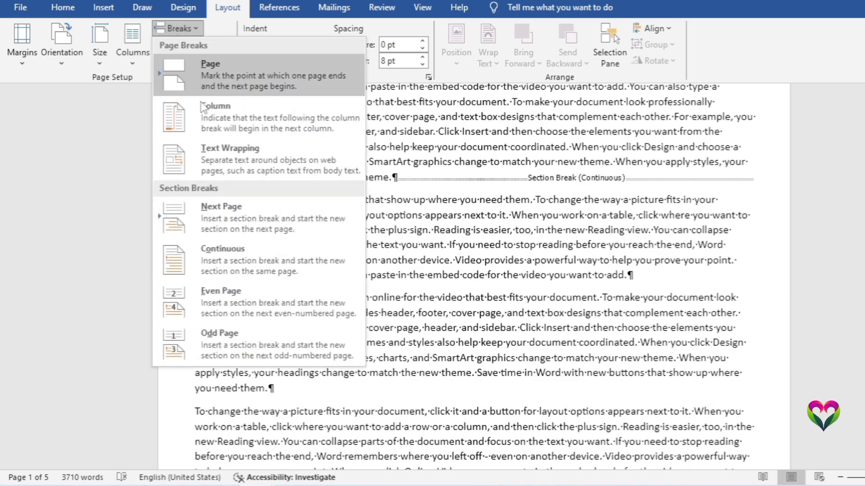
{"action": "left_click", "coordinate": [229, 253]}
{"action": "scroll", "coordinate": [641, 203], "scroll_direction": "up", "scroll_amount": 6}
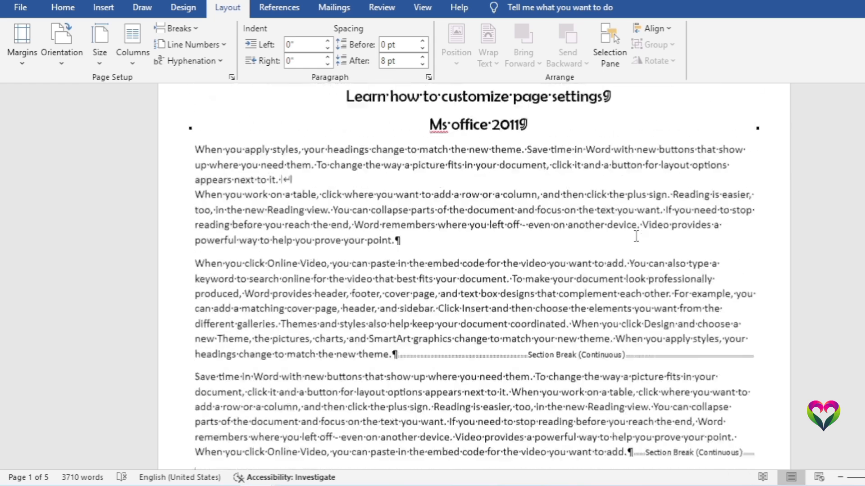
{"action": "scroll", "coordinate": [530, 158], "scroll_direction": "down", "scroll_amount": 6}
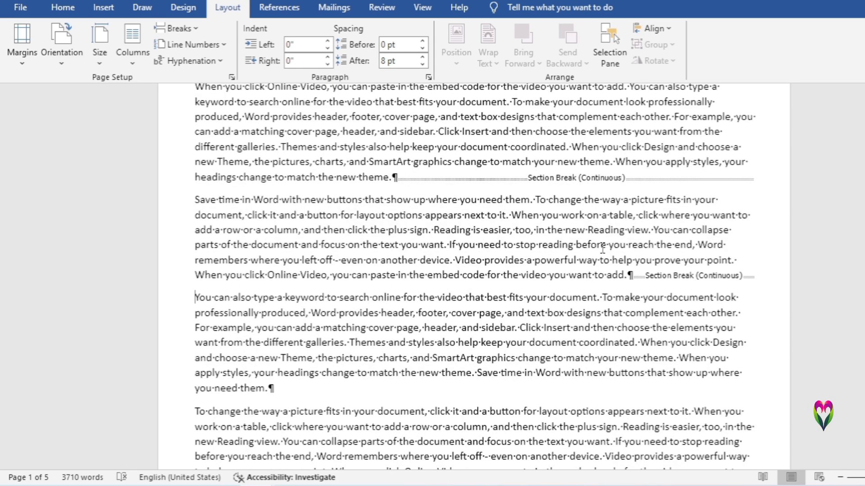
{"action": "scroll", "coordinate": [603, 249], "scroll_direction": "down", "scroll_amount": 3}
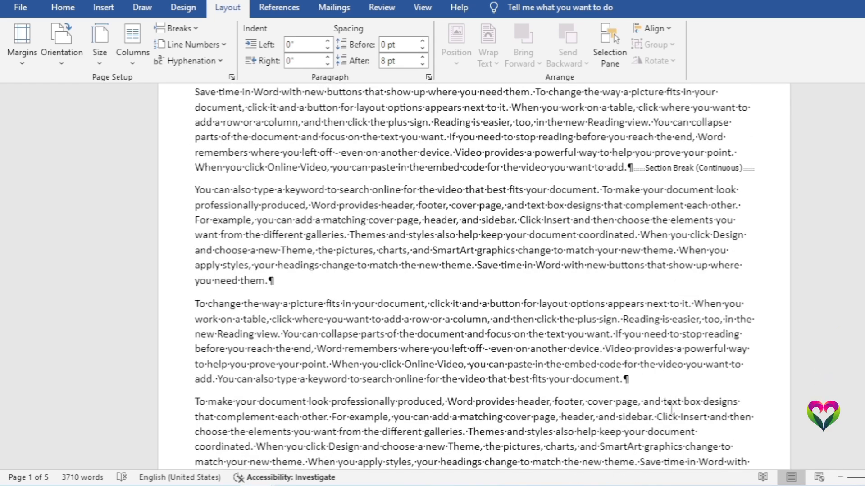
Step: Set the "Save time in Word" section between the two breaks to landscape and check the neighbouring pages
{"action": "scroll", "coordinate": [671, 410], "scroll_direction": "up", "scroll_amount": 4}
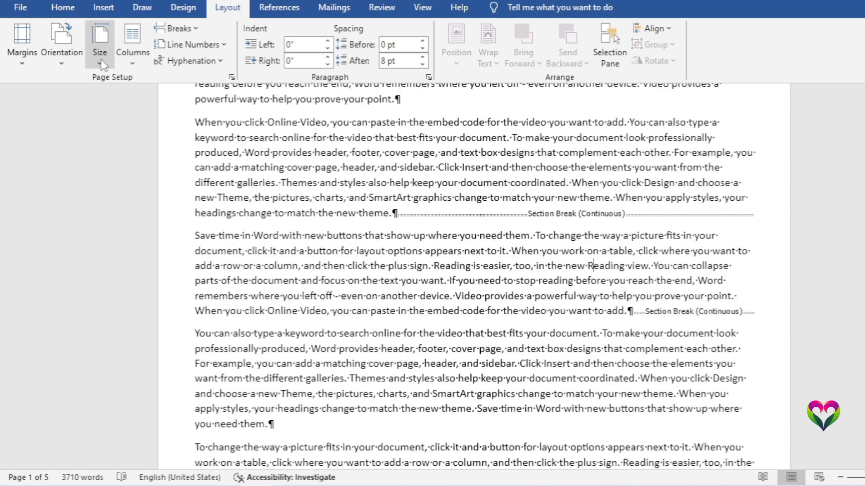
{"action": "left_click", "coordinate": [60, 62]}
{"action": "left_click", "coordinate": [65, 117]}
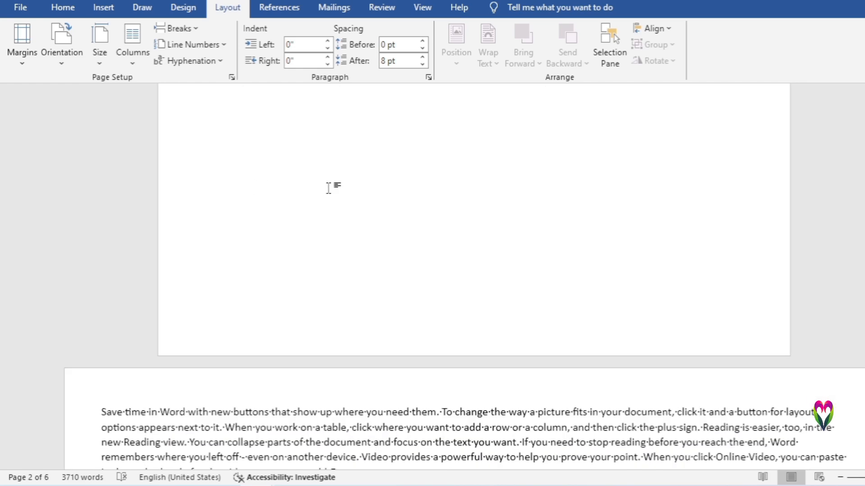
{"action": "scroll", "coordinate": [446, 176], "scroll_direction": "down", "scroll_amount": 10}
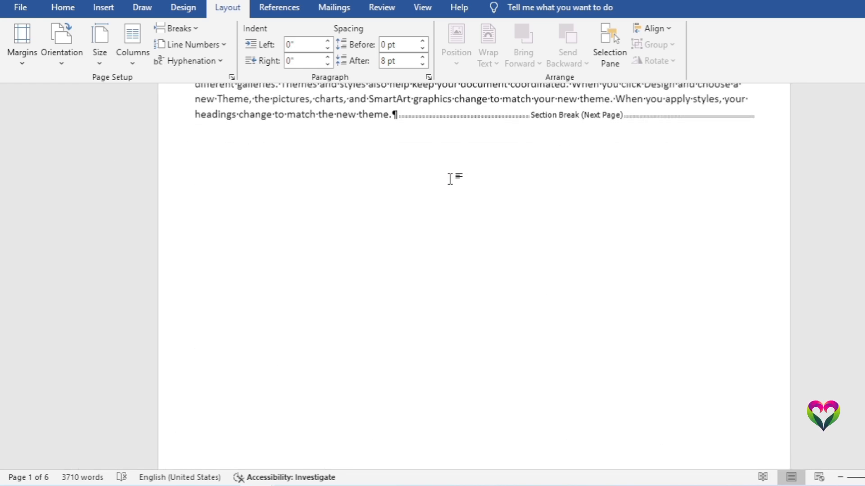
{"action": "scroll", "coordinate": [367, 272], "scroll_direction": "down", "scroll_amount": 5}
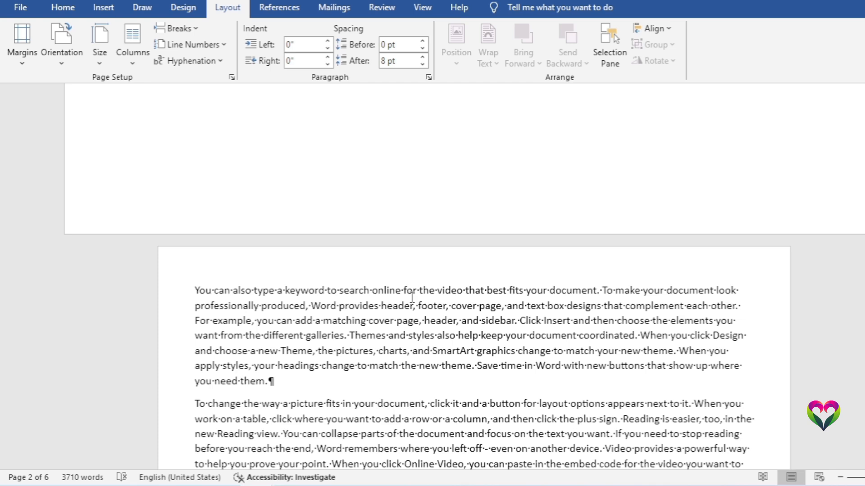
{"action": "scroll", "coordinate": [411, 297], "scroll_direction": "up", "scroll_amount": 10}
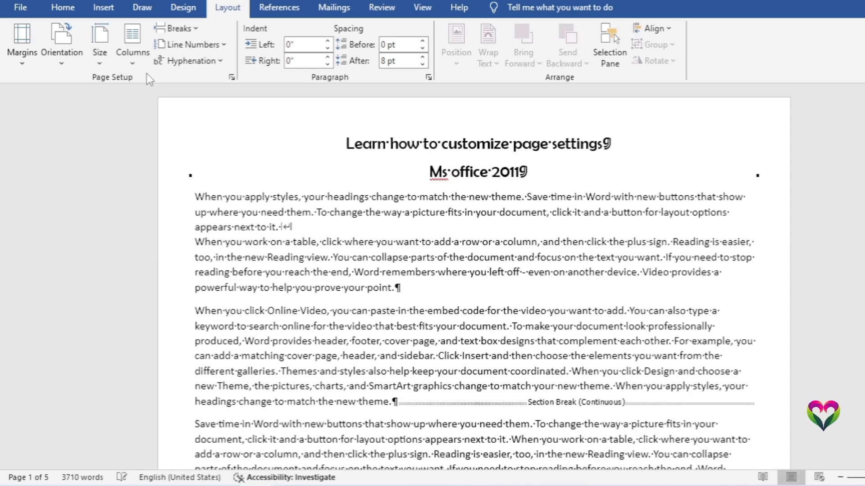
Step: Remove the two Continuous section breaks around the "Save time in Word" paragraph and review the rejoined text
{"action": "scroll", "coordinate": [192, 94], "scroll_direction": "down", "scroll_amount": 8}
{"action": "scroll", "coordinate": [192, 95], "scroll_direction": "down", "scroll_amount": 5}
{"action": "scroll", "coordinate": [192, 94], "scroll_direction": "up", "scroll_amount": 15}
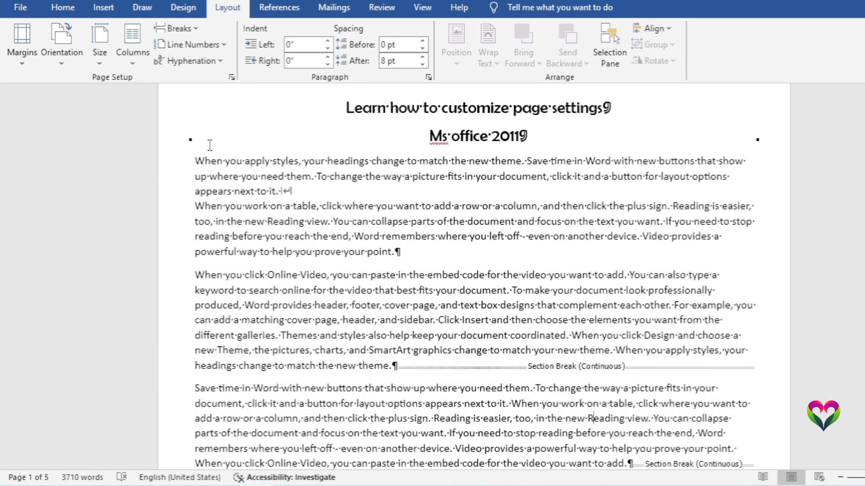
{"action": "scroll", "coordinate": [209, 145], "scroll_direction": "down", "scroll_amount": 6}
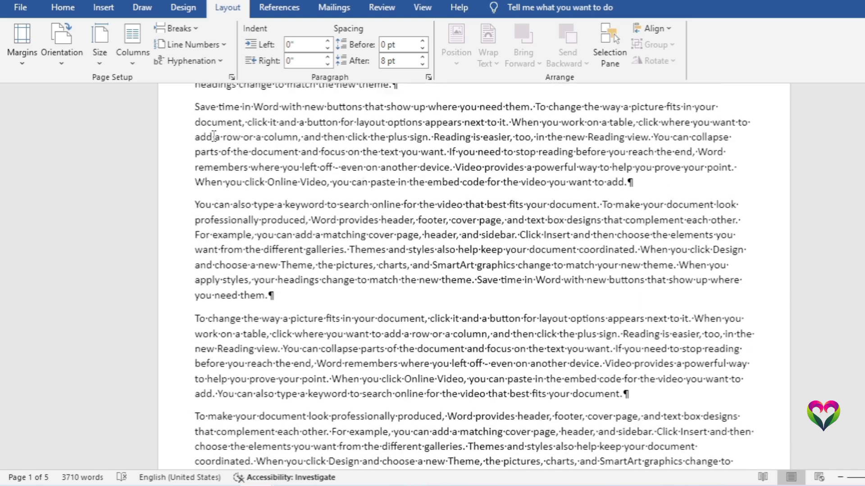
{"action": "scroll", "coordinate": [214, 136], "scroll_direction": "up", "scroll_amount": 6}
{"action": "left_click", "coordinate": [177, 27]}
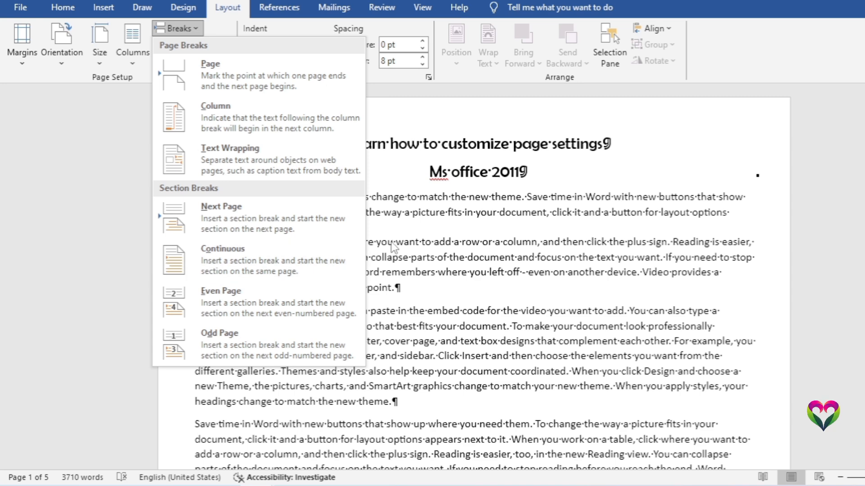
{"action": "left_click", "coordinate": [420, 227]}
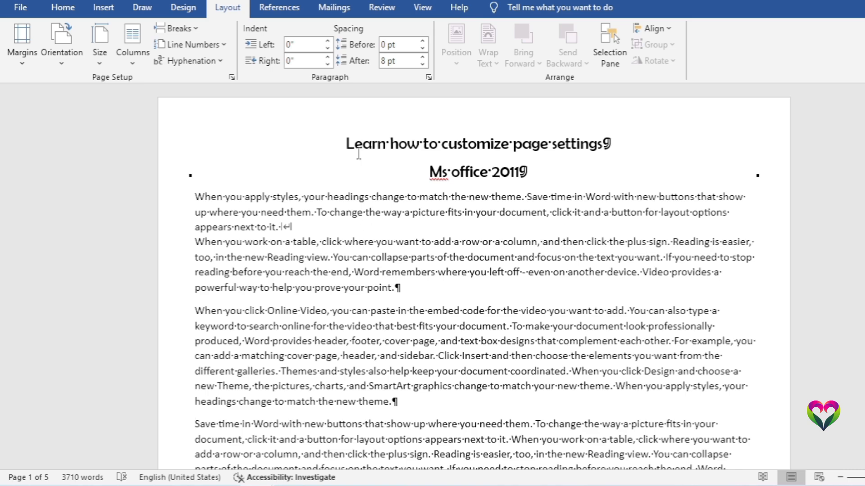
{"action": "scroll", "coordinate": [396, 254], "scroll_direction": "down", "scroll_amount": 5}
{"action": "scroll", "coordinate": [398, 255], "scroll_direction": "up", "scroll_amount": 5}
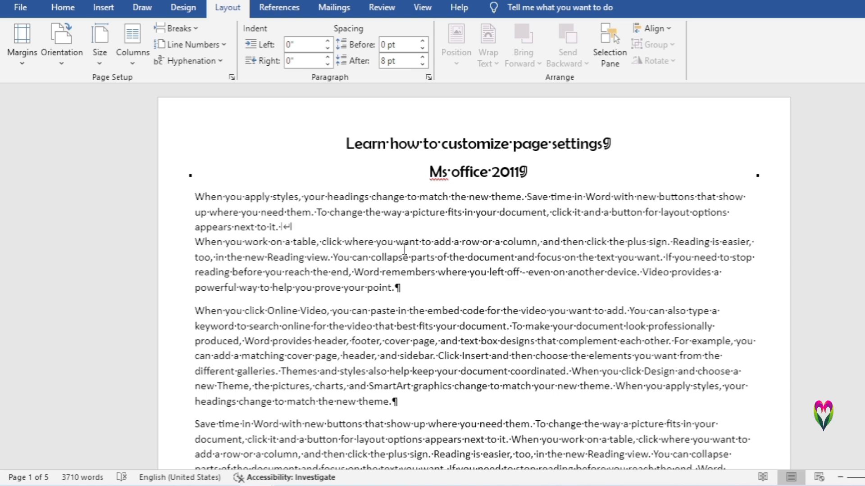
{"action": "scroll", "coordinate": [404, 249], "scroll_direction": "down", "scroll_amount": 5}
{"action": "scroll", "coordinate": [403, 249], "scroll_direction": "up", "scroll_amount": 5}
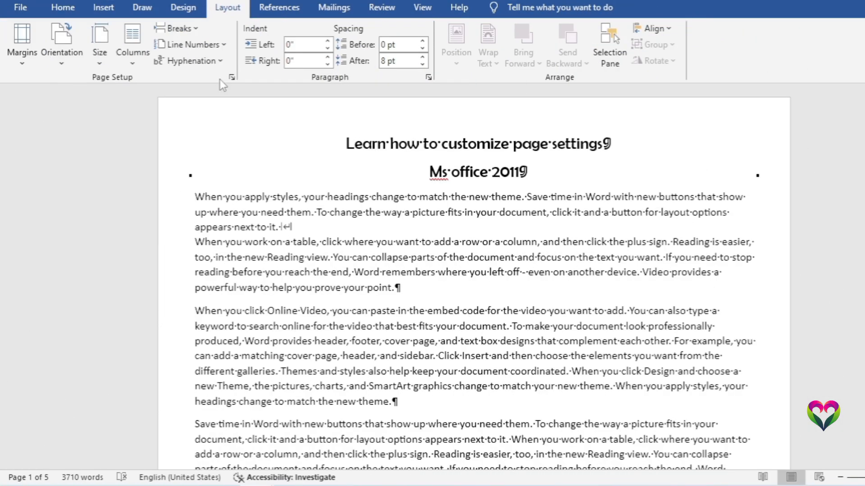
Step: Turn on Continuous line numbering for the document and look through the numbered lines on the first page
{"action": "left_click", "coordinate": [221, 45]}
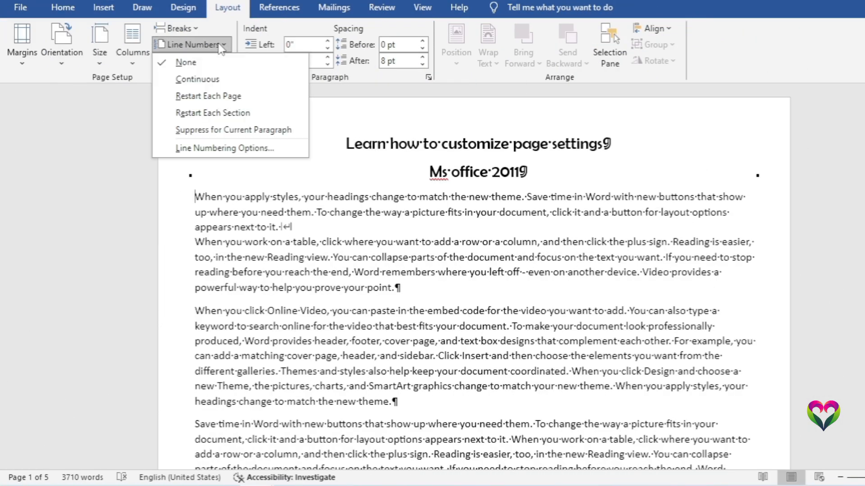
{"action": "left_click", "coordinate": [202, 83]}
{"action": "scroll", "coordinate": [207, 122], "scroll_direction": "down", "scroll_amount": 1}
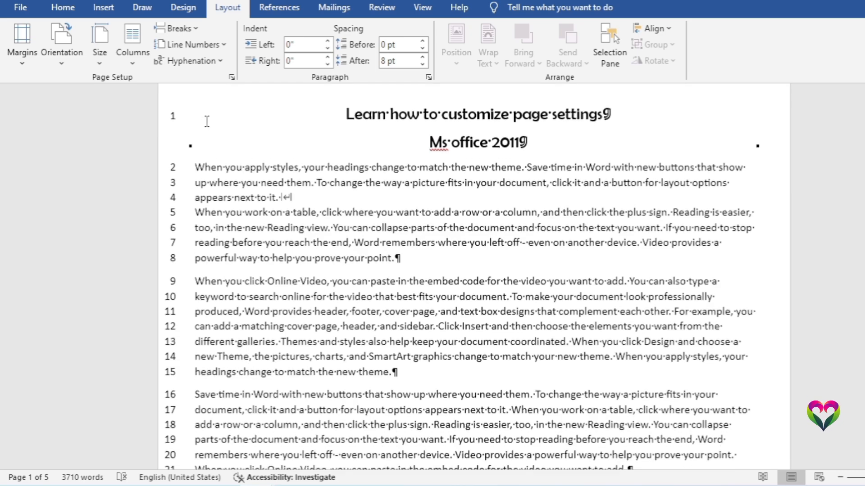
{"action": "scroll", "coordinate": [207, 122], "scroll_direction": "down", "scroll_amount": 20}
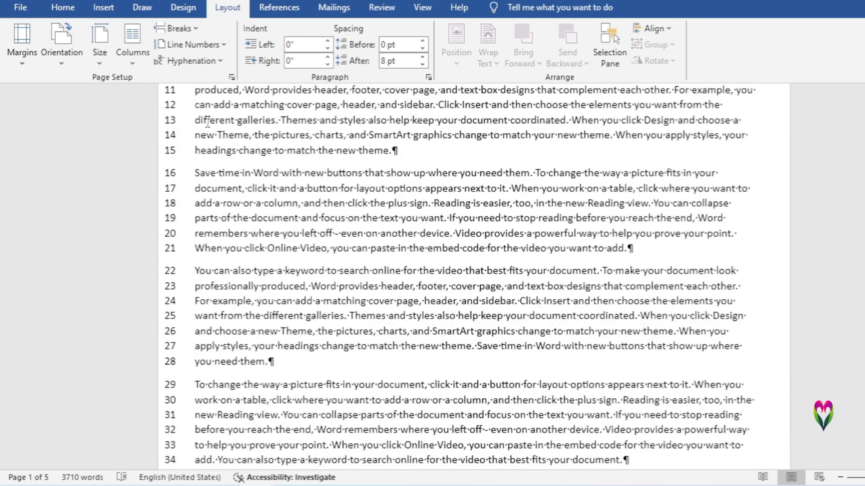
{"action": "scroll", "coordinate": [208, 122], "scroll_direction": "up", "scroll_amount": 10}
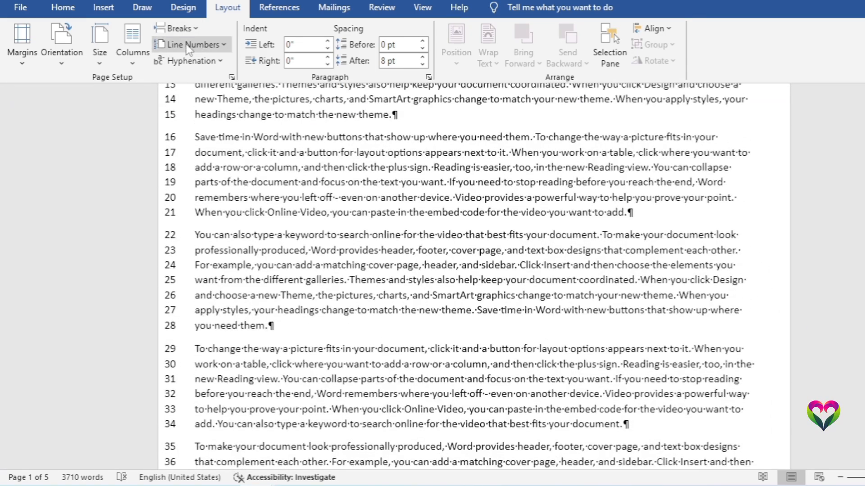
Step: Set the line numbering to Restart Each Page and check the numbers where page 2 begins
{"action": "left_click", "coordinate": [194, 44]}
{"action": "left_click", "coordinate": [212, 103]}
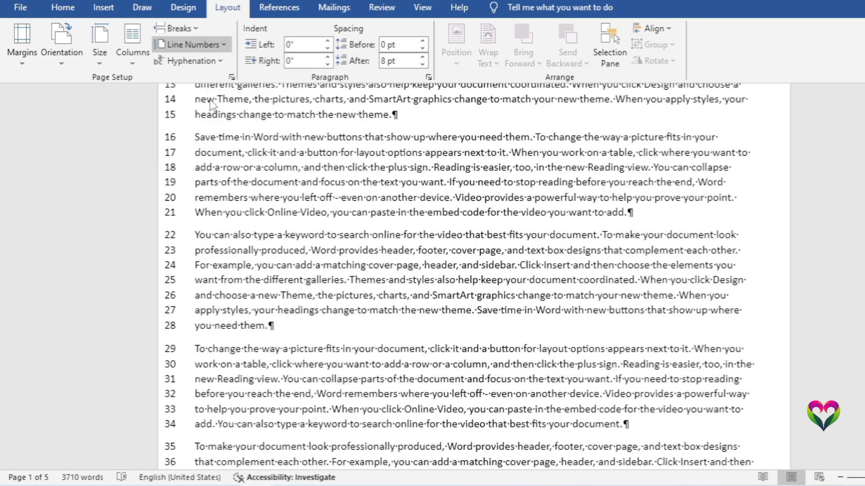
{"action": "scroll", "coordinate": [219, 122], "scroll_direction": "up", "scroll_amount": 5}
{"action": "scroll", "coordinate": [219, 122], "scroll_direction": "down", "scroll_amount": 5}
{"action": "scroll", "coordinate": [219, 122], "scroll_direction": "down", "scroll_amount": 7}
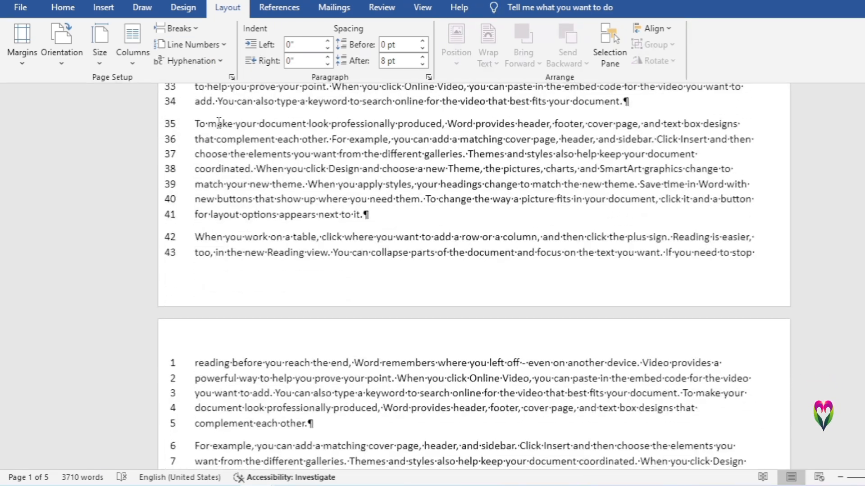
{"action": "scroll", "coordinate": [208, 239], "scroll_direction": "down", "scroll_amount": 5}
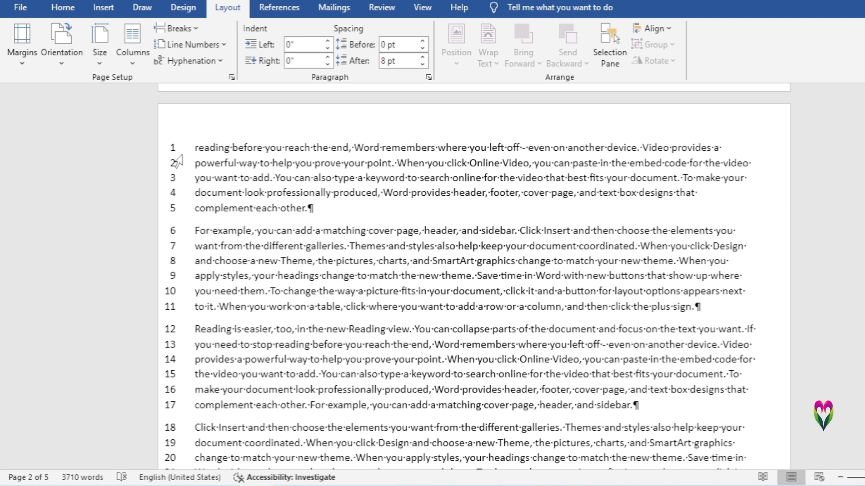
{"action": "left_click", "coordinate": [193, 44]}
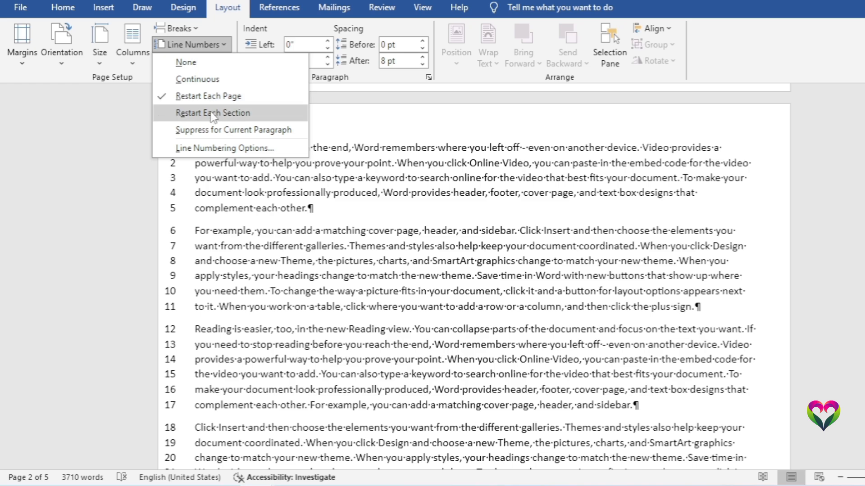
{"action": "left_click", "coordinate": [232, 195]}
Step: Suppress line numbering for the title paragraph "Learn how to customize page settings"
{"action": "scroll", "coordinate": [239, 173], "scroll_direction": "up", "scroll_amount": 10}
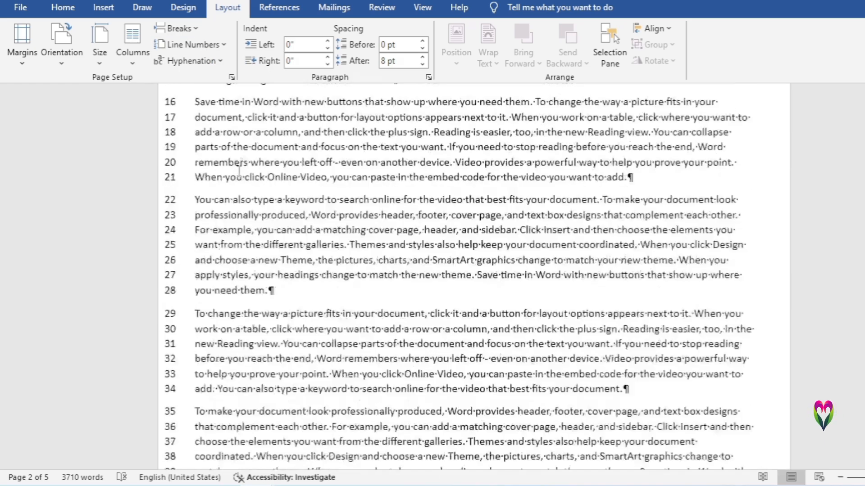
{"action": "scroll", "coordinate": [239, 173], "scroll_direction": "up", "scroll_amount": 7}
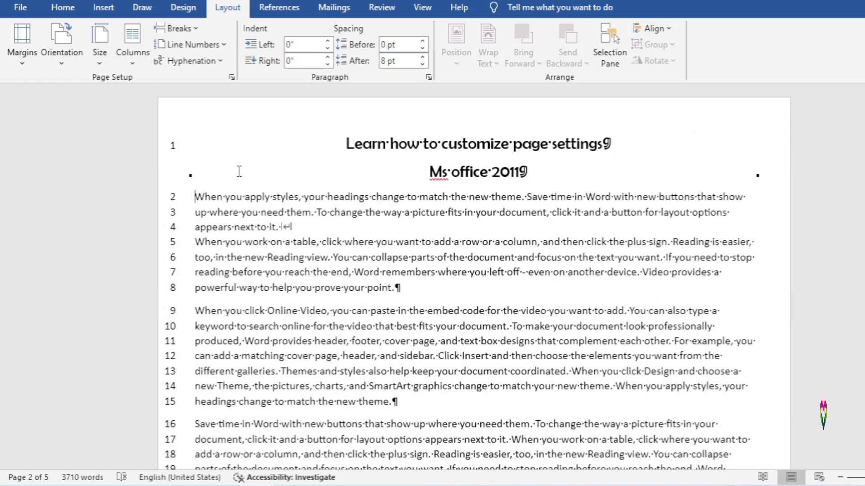
{"action": "left_click", "coordinate": [174, 145]}
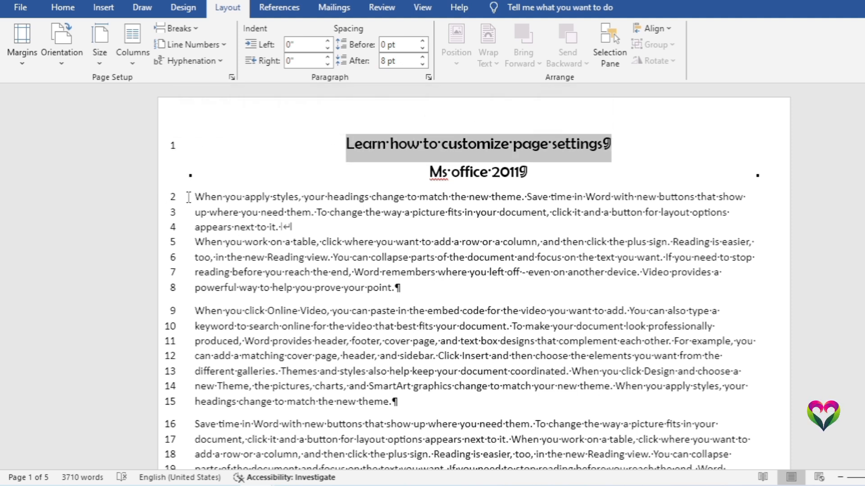
{"action": "left_click", "coordinate": [185, 196]}
{"action": "left_click", "coordinate": [174, 145]}
{"action": "left_click", "coordinate": [183, 175]}
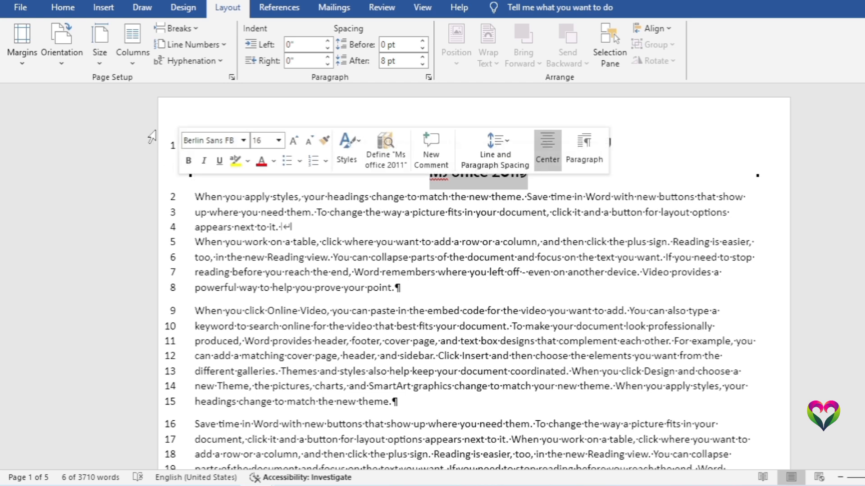
{"action": "left_click", "coordinate": [187, 145]}
{"action": "left_click", "coordinate": [272, 147]}
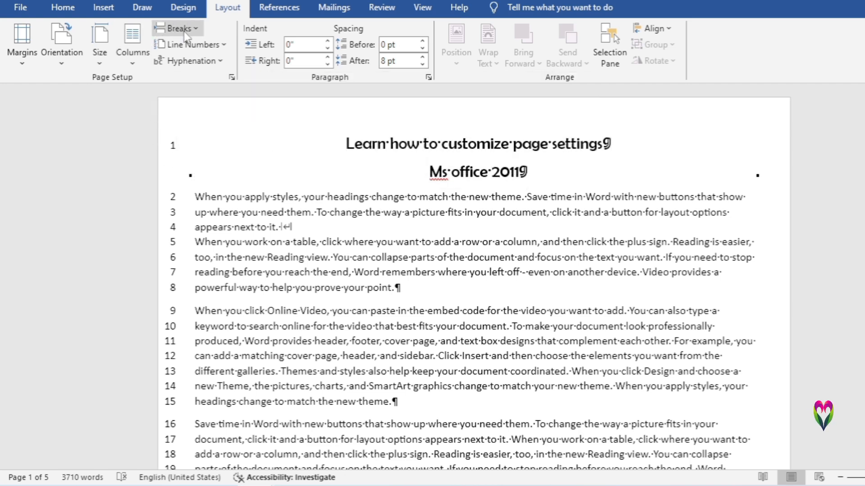
{"action": "left_click", "coordinate": [193, 44]}
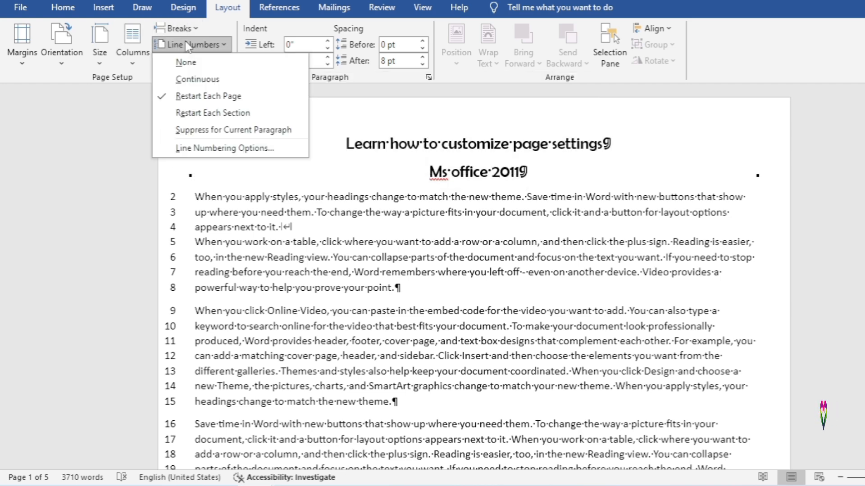
{"action": "left_click", "coordinate": [205, 131]}
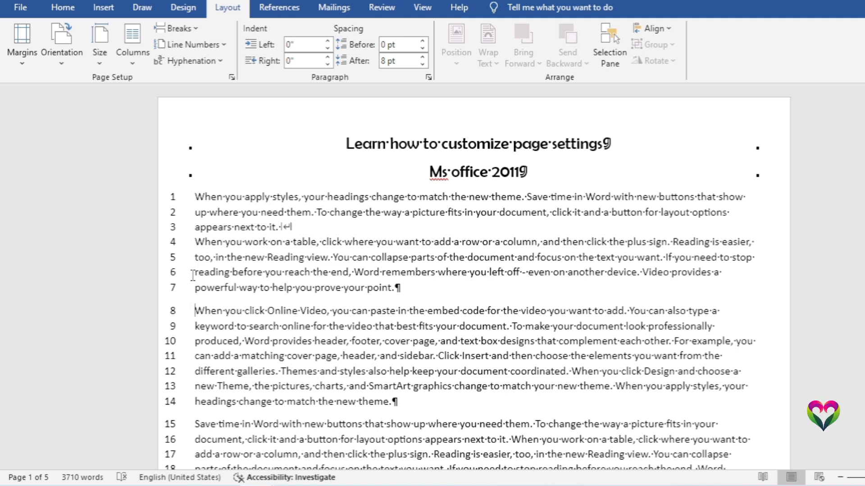
Step: Suppress line numbering for the paragraph starting "When you click Online Video"
{"action": "left_click", "coordinate": [196, 45]}
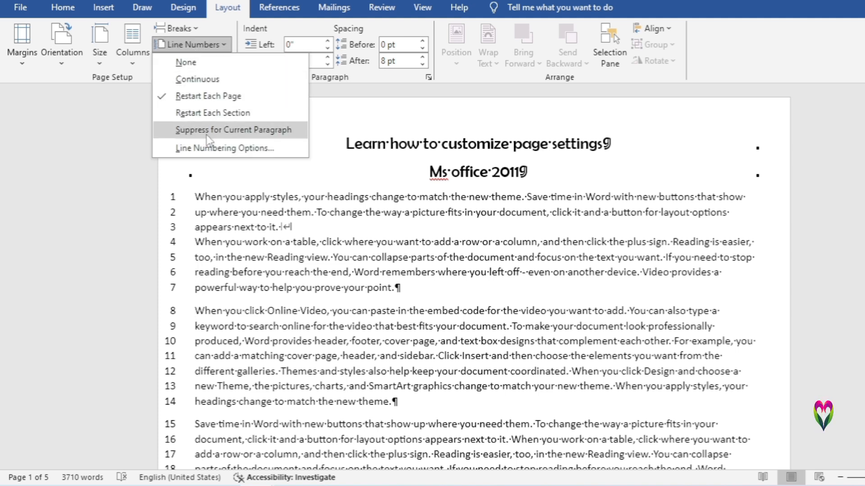
{"action": "left_click", "coordinate": [211, 123]}
{"action": "scroll", "coordinate": [206, 414], "scroll_direction": "down", "scroll_amount": 2}
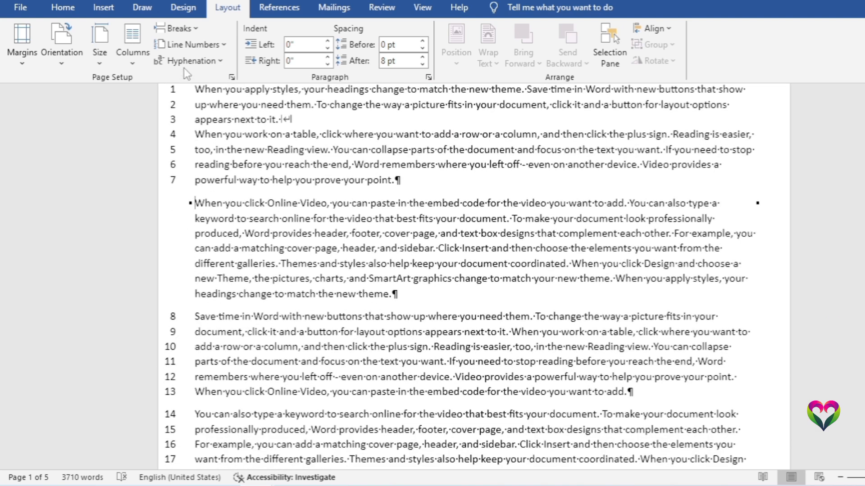
Step: Inspect the detailed line numbering options, discard the dialogs, and turn line numbering off for the document
{"action": "left_click", "coordinate": [193, 44]}
{"action": "left_click", "coordinate": [218, 149]}
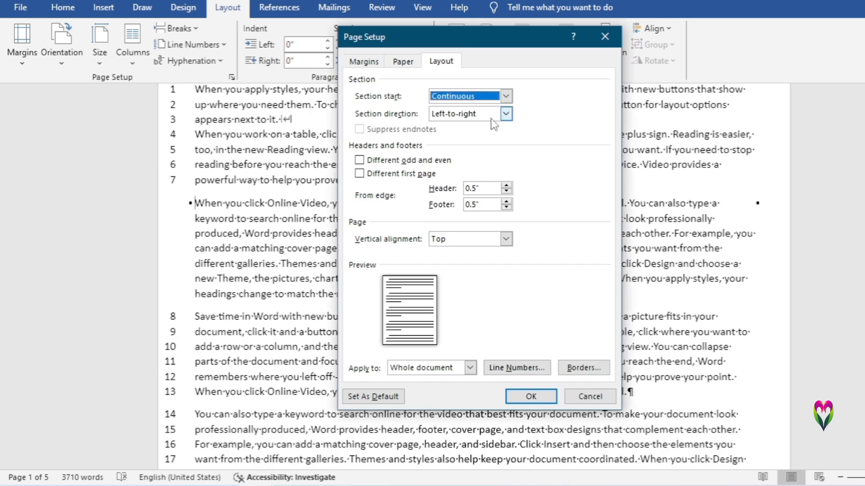
{"action": "left_click", "coordinate": [516, 369]}
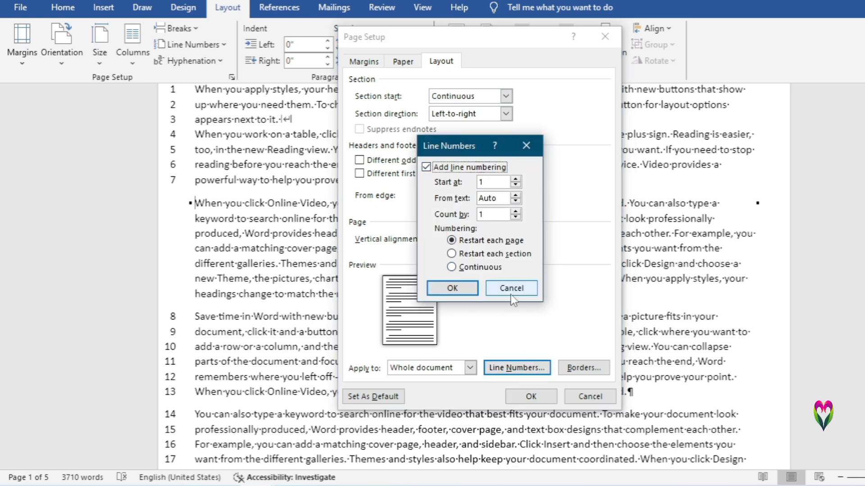
{"action": "left_click", "coordinate": [511, 289]}
{"action": "left_click", "coordinate": [599, 396]}
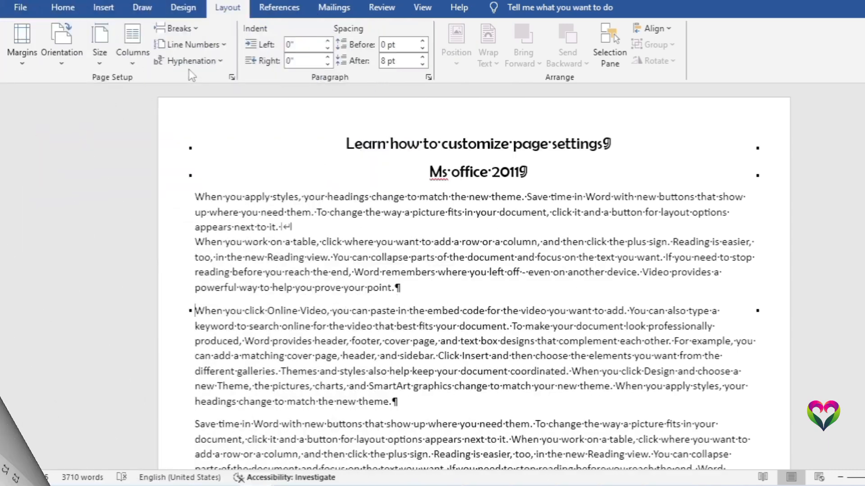
Step: Try Automatic hyphenation on the document and set hyphenation back to None
{"action": "left_click", "coordinate": [198, 63]}
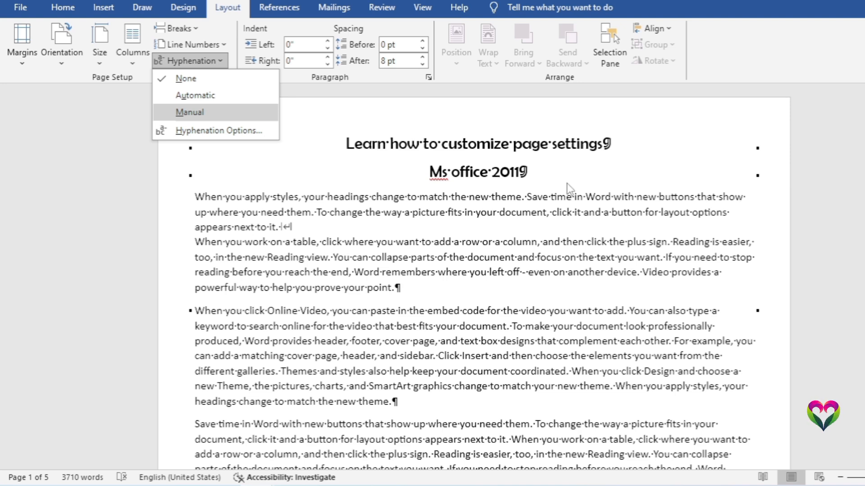
{"action": "left_click", "coordinate": [217, 96]}
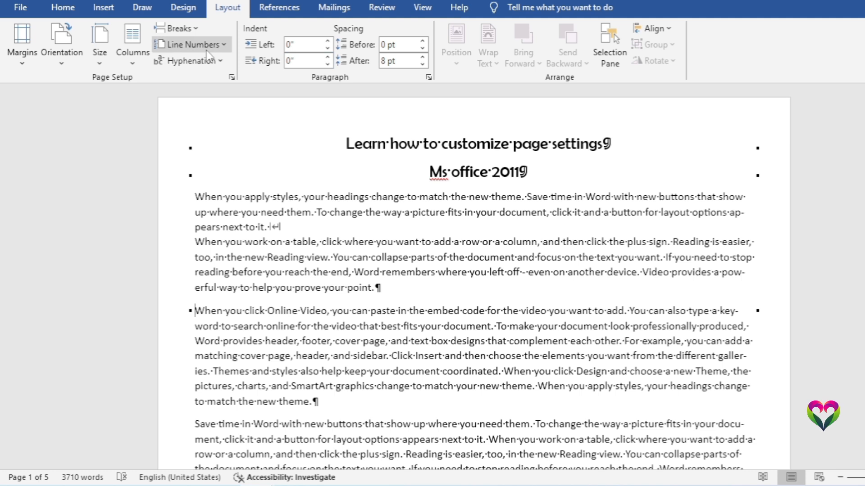
{"action": "left_click", "coordinate": [181, 63]}
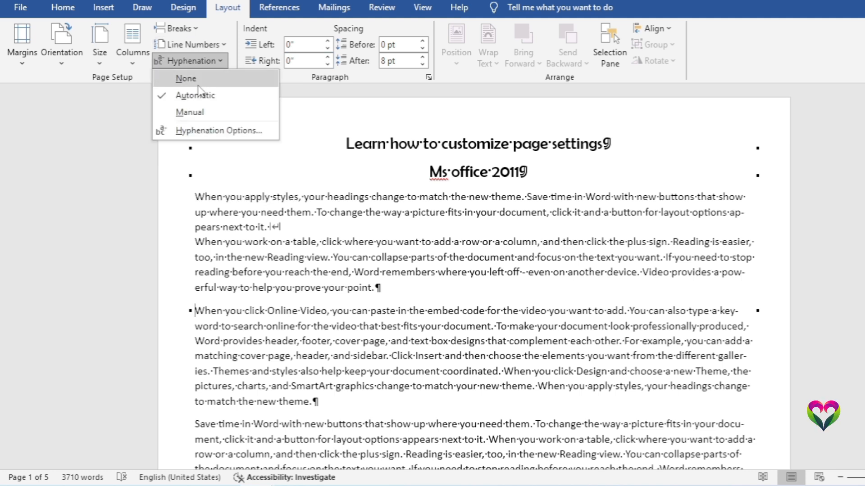
{"action": "left_click", "coordinate": [186, 79]}
Step: Hyphenate the text manually, rejecting "key-word", accepting "pro-duced", "doc-u-ment" and the next two suggestions, and stop at "pow-er-ful"
{"action": "left_click", "coordinate": [194, 62]}
{"action": "left_click", "coordinate": [195, 113]}
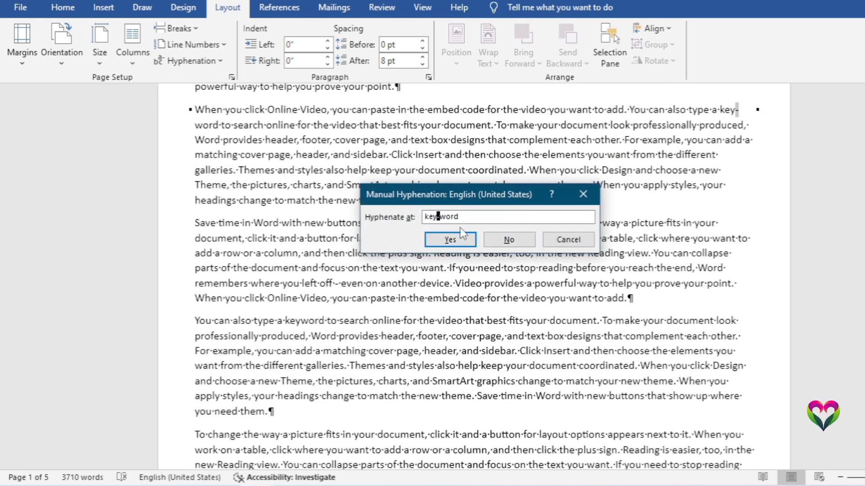
{"action": "left_click", "coordinate": [513, 241]}
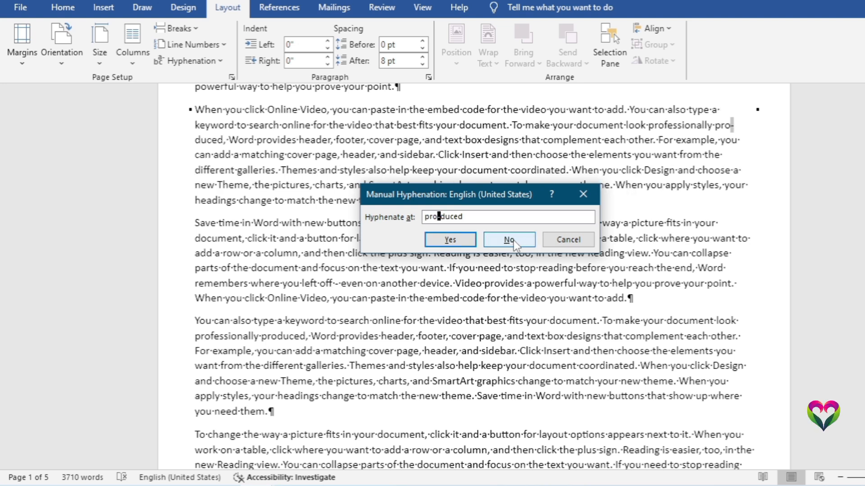
{"action": "left_click", "coordinate": [456, 241]}
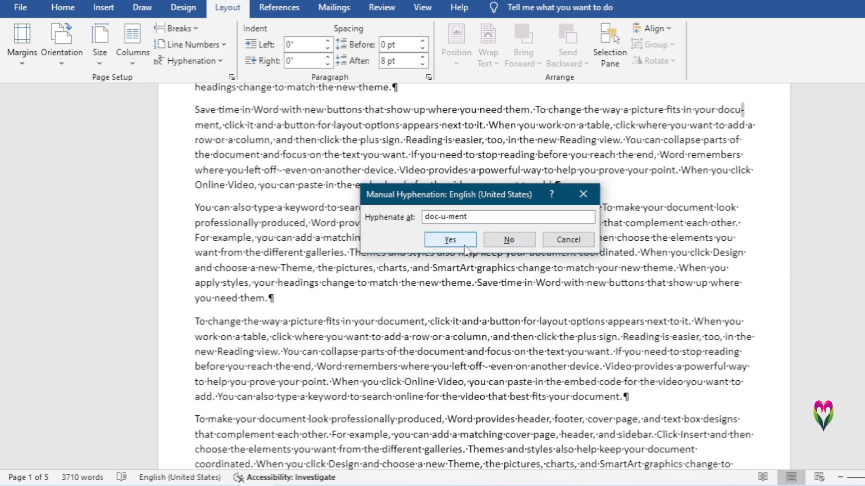
{"action": "left_click", "coordinate": [462, 246]}
{"action": "left_click", "coordinate": [457, 242]}
{"action": "left_click", "coordinate": [458, 243]}
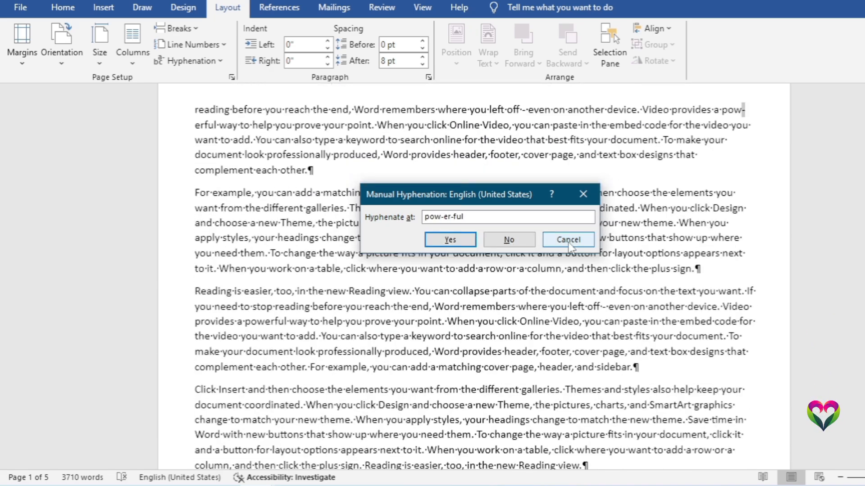
{"action": "left_click", "coordinate": [569, 241]}
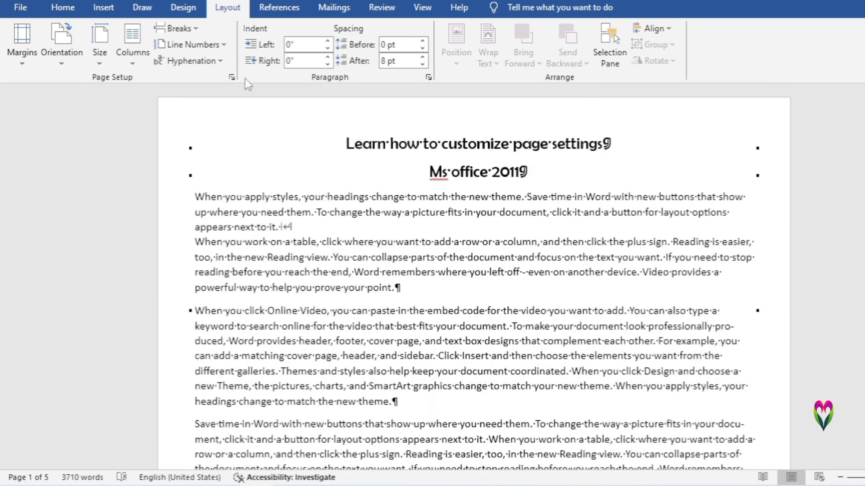